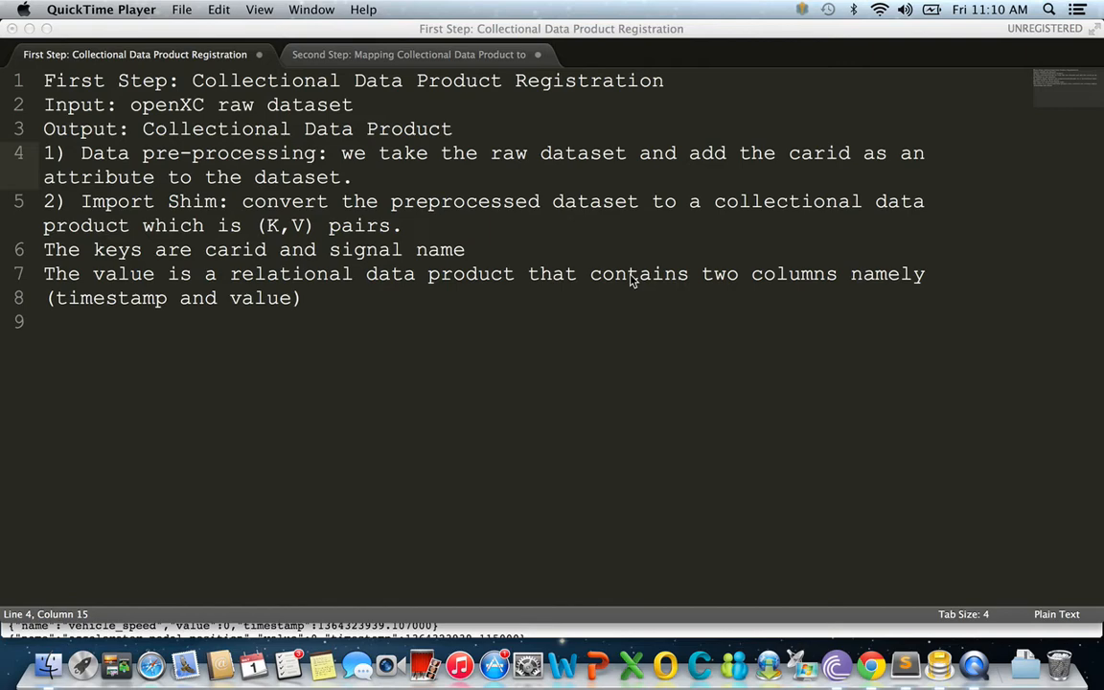
- Switch to Chrome and examine the openXC raw dataset in downtown-crosstown.json
key(super+Tab)
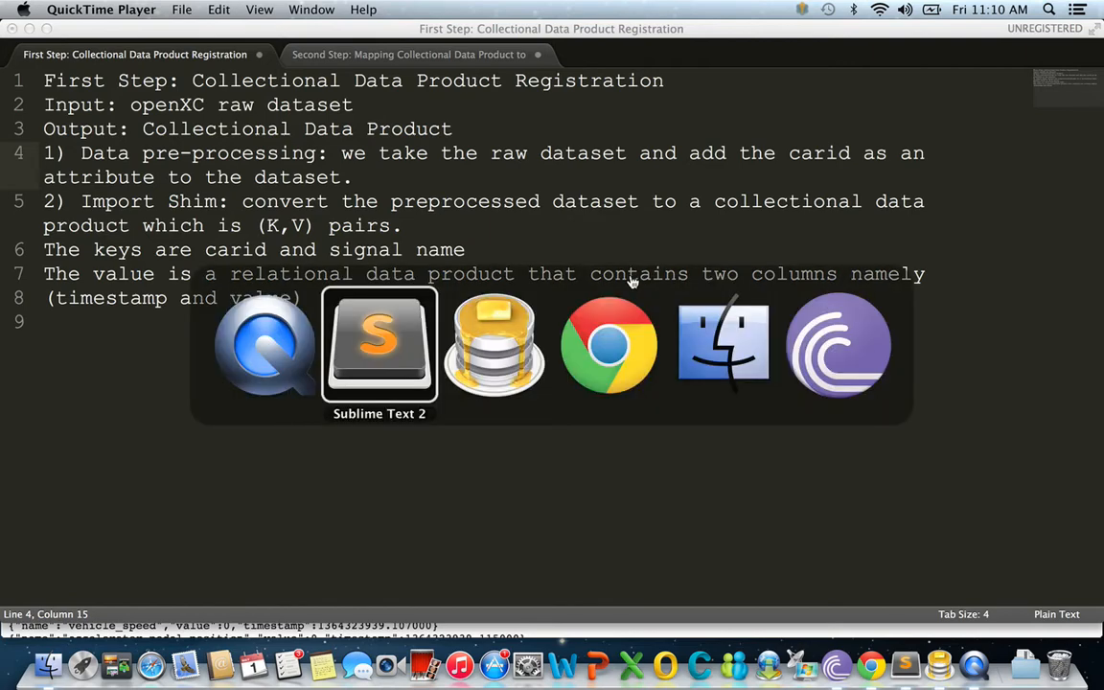
key(super+Tab)
key(super+Tab)
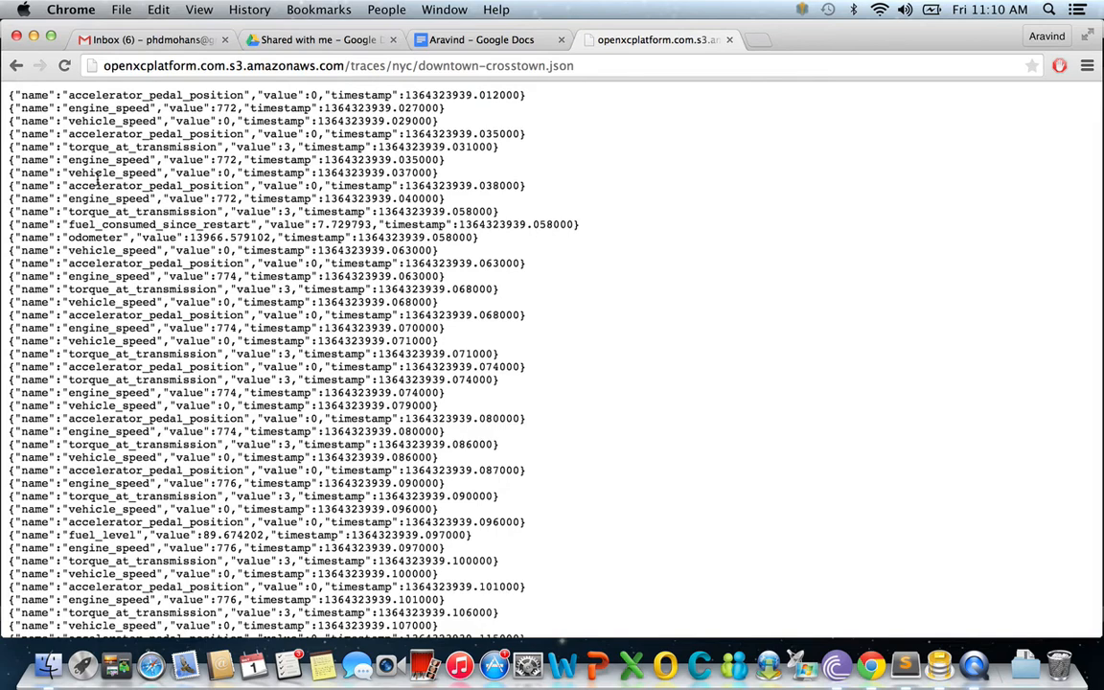
- Return to the Sublime Text notes and review the pre-processing item, the registration title and the "Collectional Data Product" output, highlighting the relevant words
key(super+Tab)
key(super+Tab)
key(super+Tab)
key(super+Tab)
key(super+Tab)
key(super+Tab)
key(super+Tab)
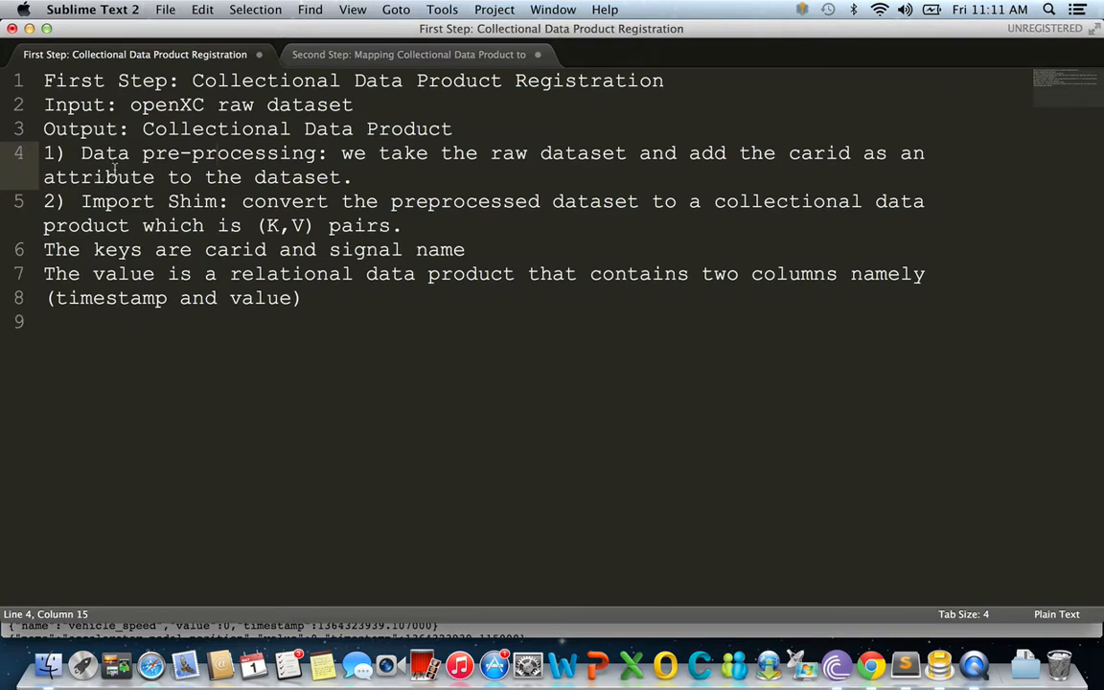
double_click(288, 153)
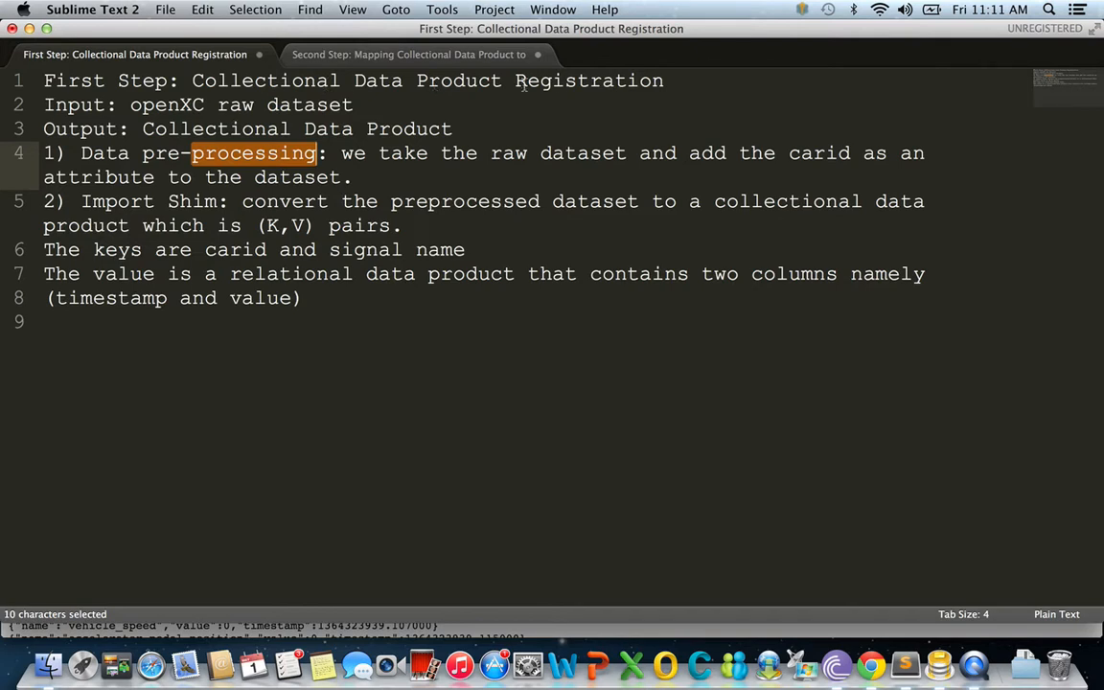
click(587, 82)
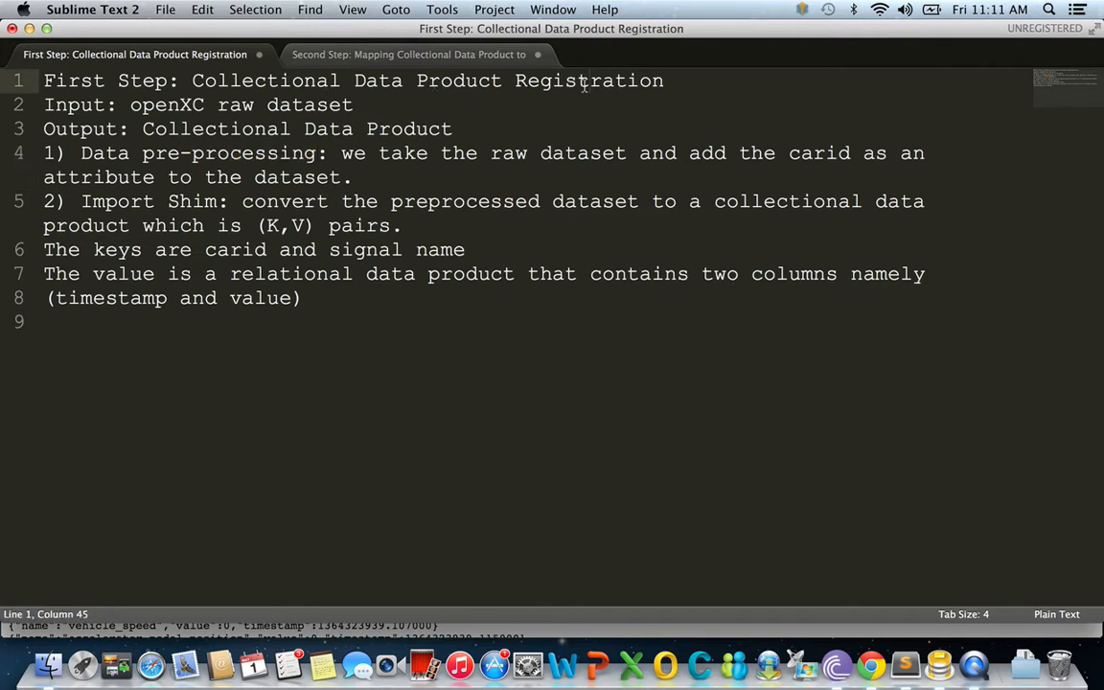
drag(141, 128, 462, 128)
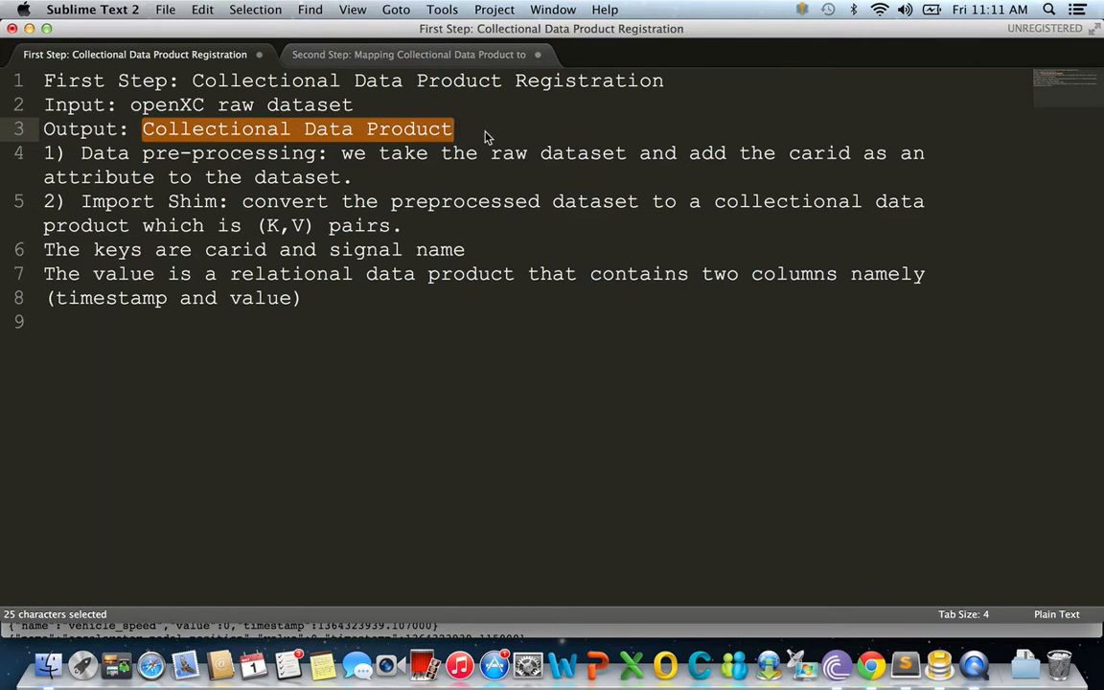
click(484, 134)
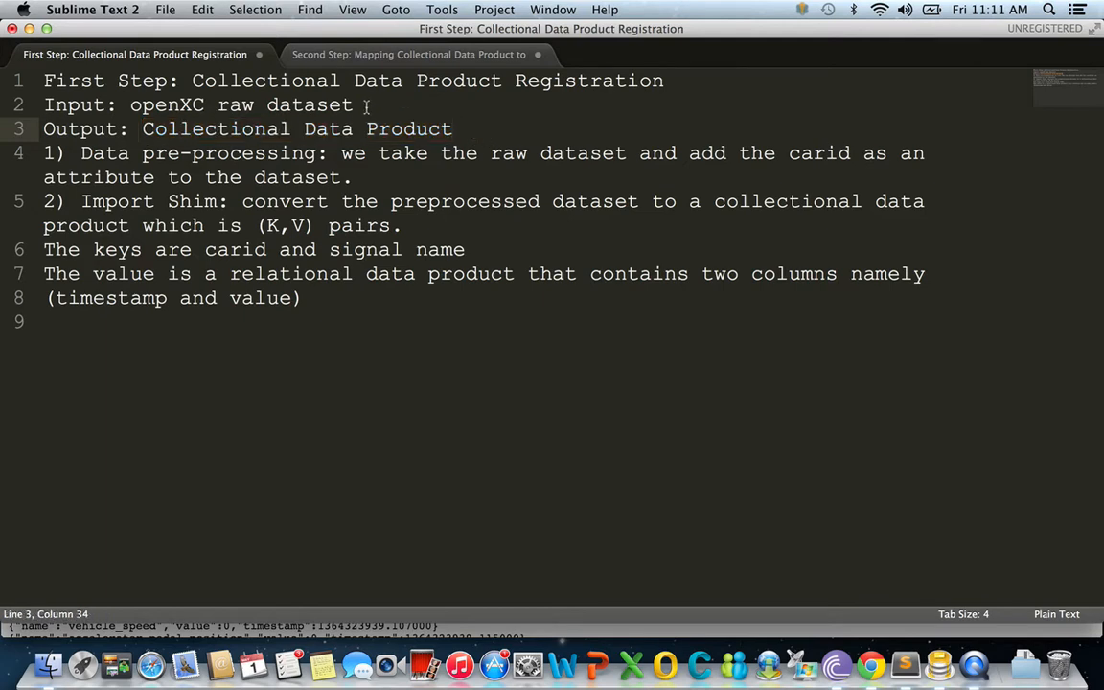
drag(356, 105, 464, 128)
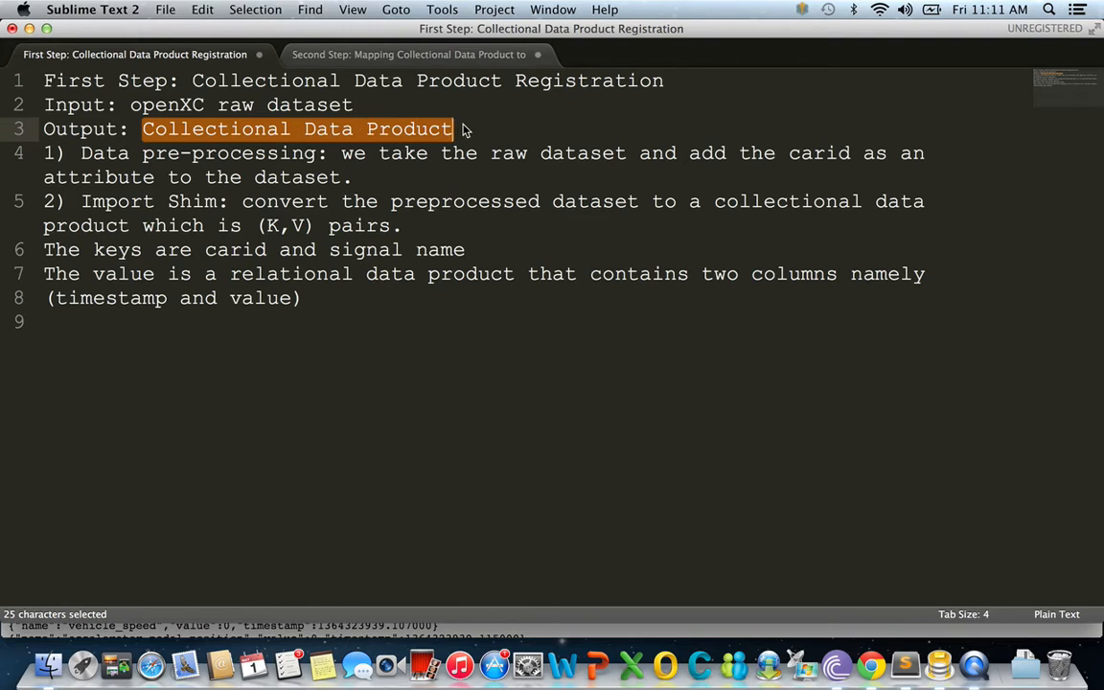
click(485, 134)
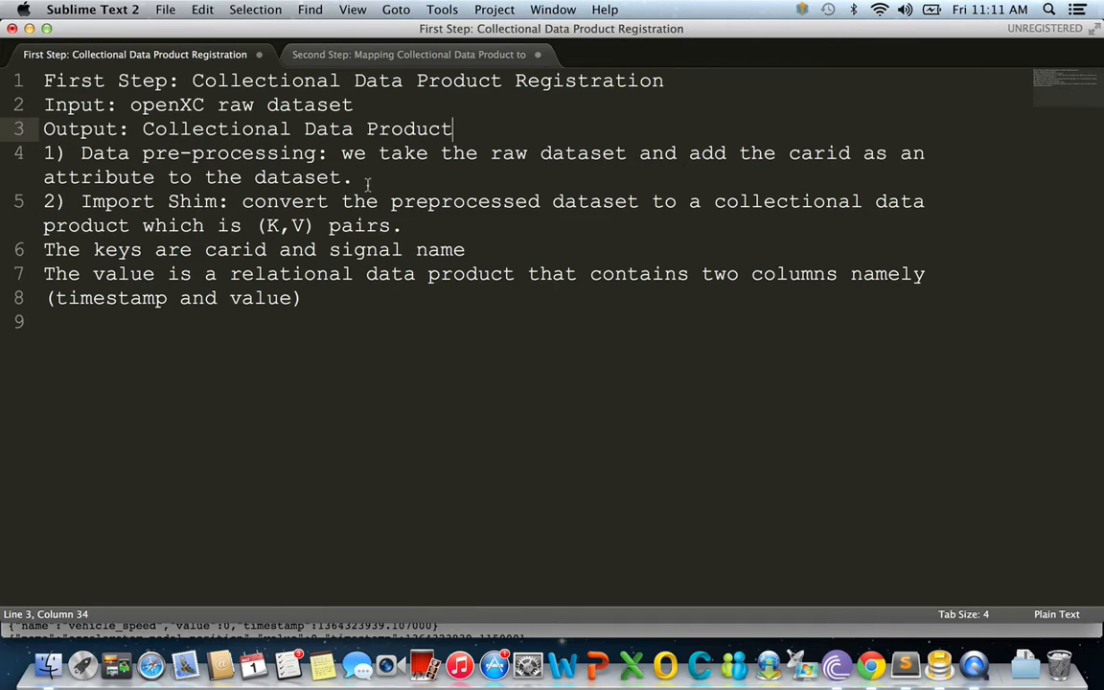
- Revisit the raw dataset in Chrome, then switch to Sequel Pro and examine the first accelerator_pedal_position row of metaTableCreator
key(super+Tab)
key(super+Tab)
key(super+Tab)
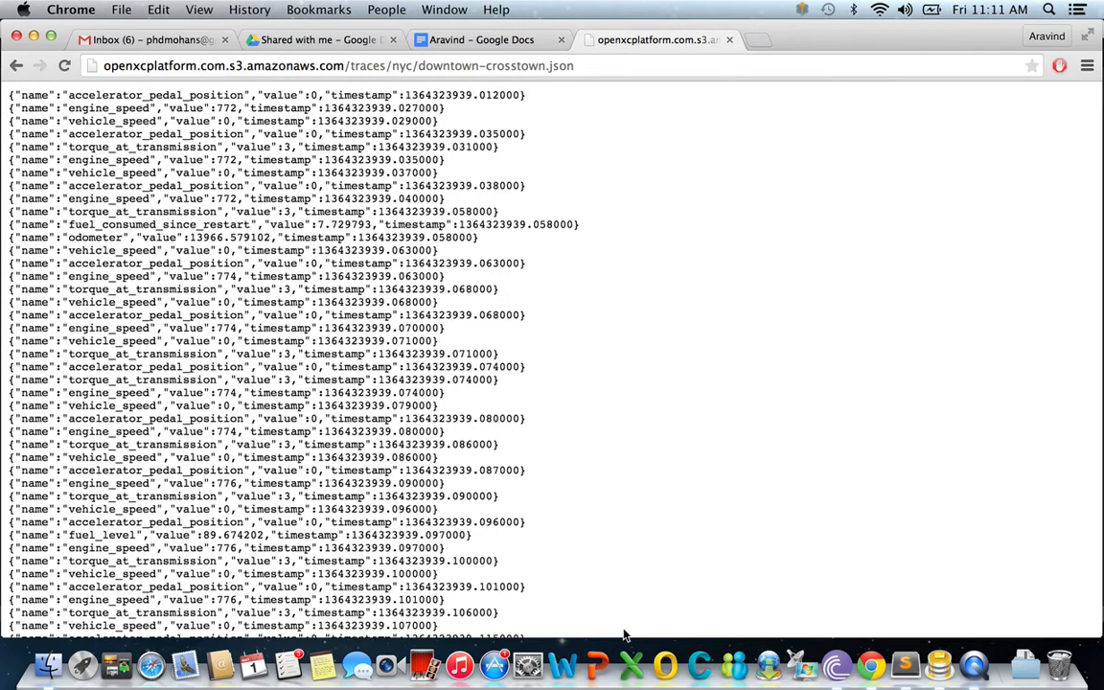
key(super+Tab)
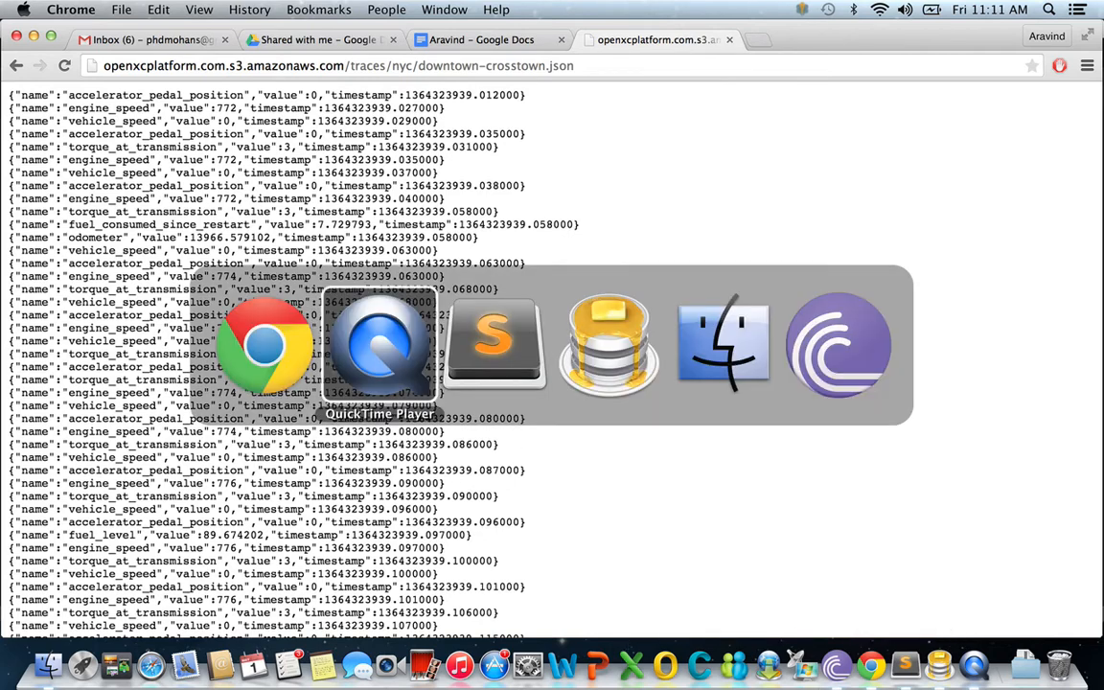
key(super+Tab)
key(super+Tab)
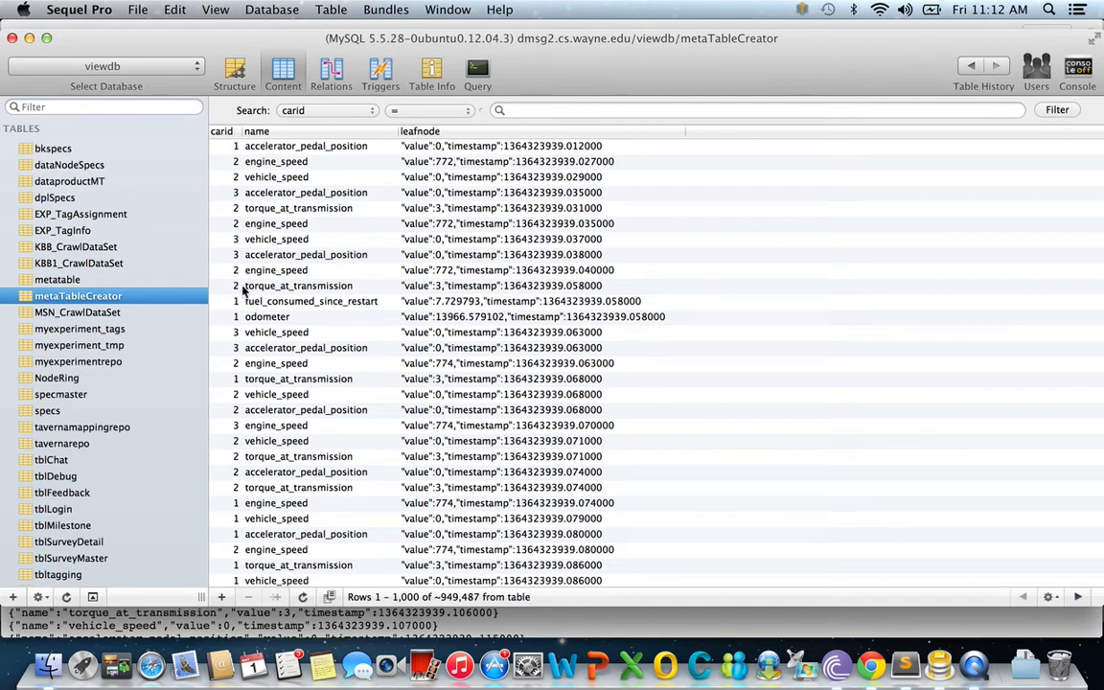
click(290, 146)
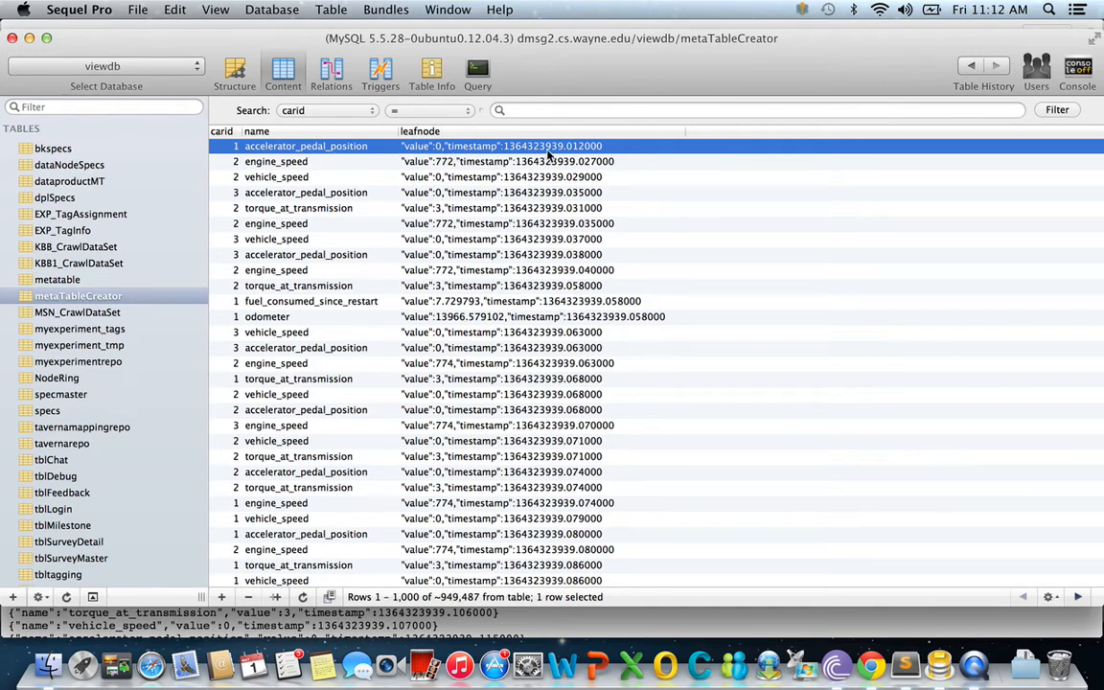
- Write the SQL query "select * from metatableCreator where carid = 1" and try to run it
click(476, 79)
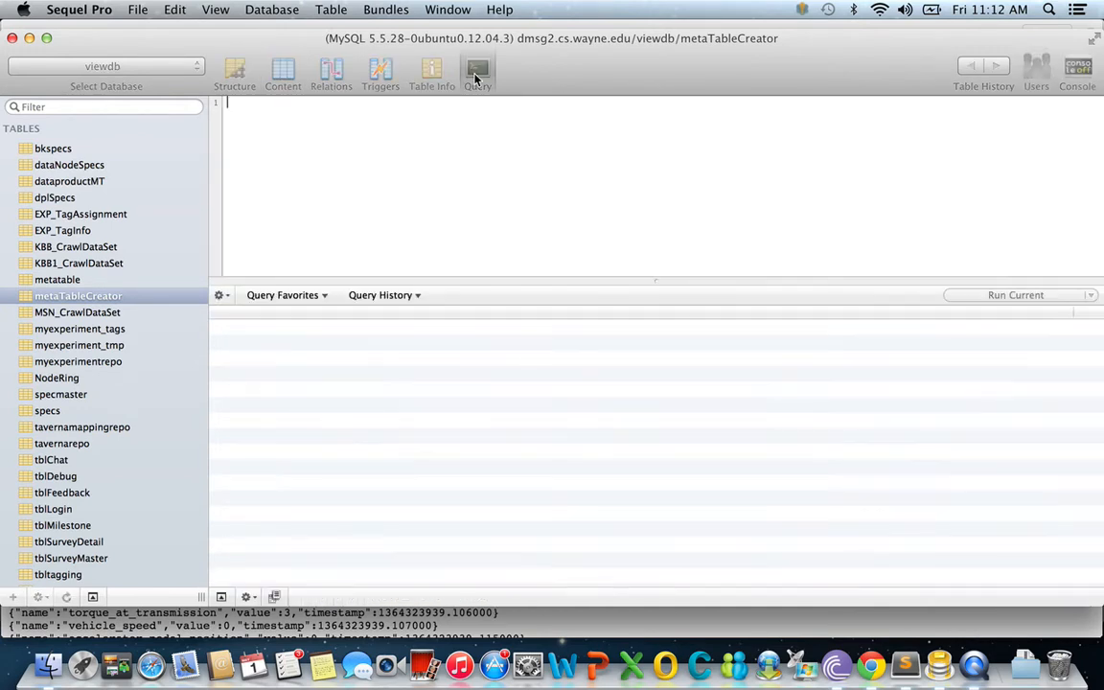
text(sele)
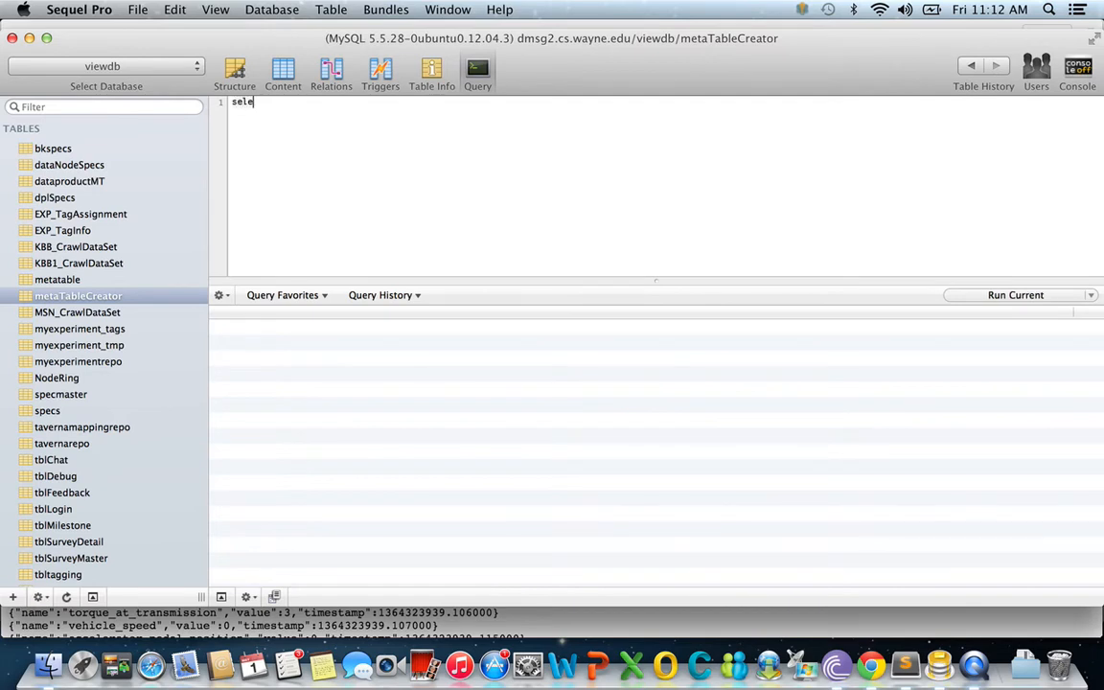
text(ct * from meta)
key(Return)
text(table)
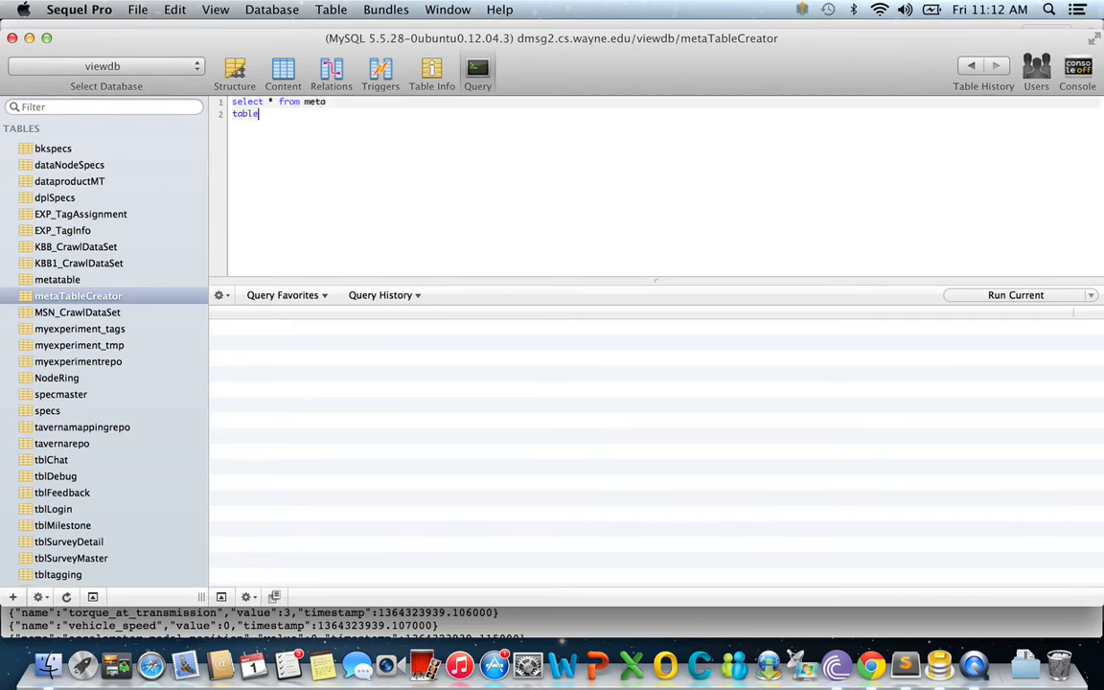
text(Creator)
key(super+Left)
key(BackSpace)
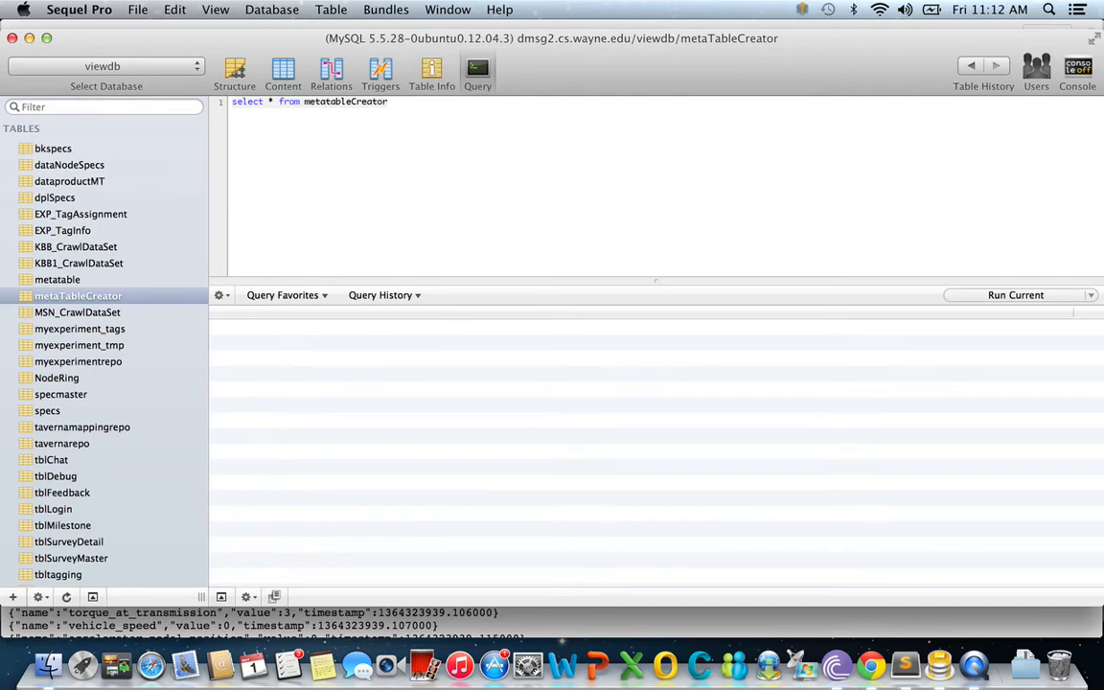
text(where co)
text(rid = 1)
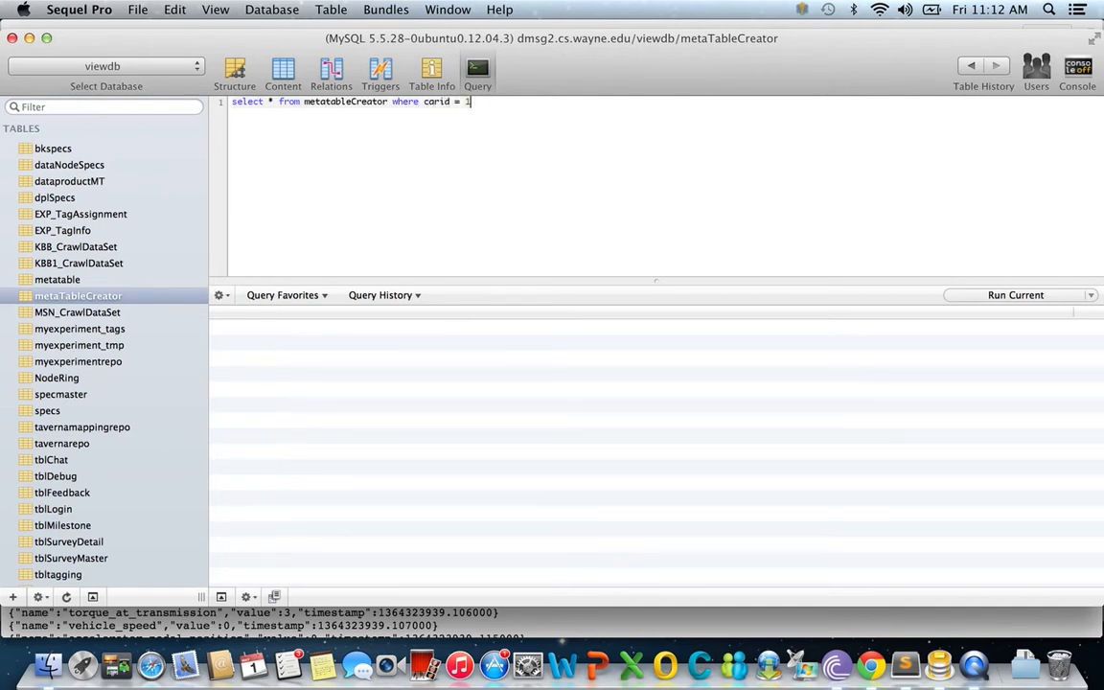
key(super+a)
key(super+Return)
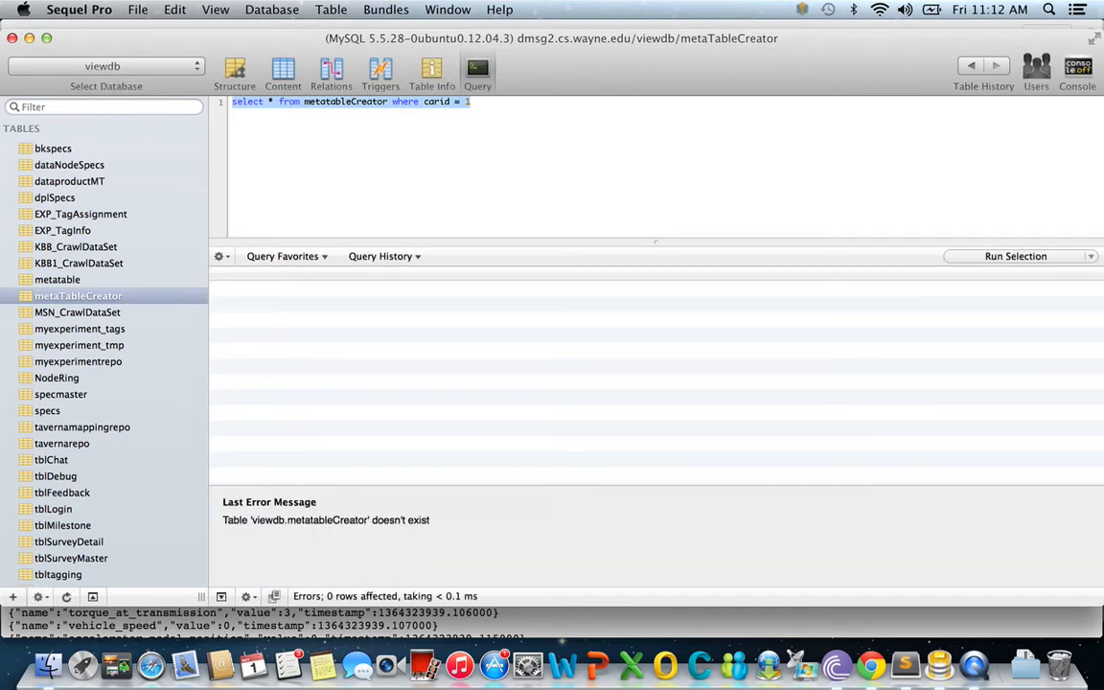
- Rerun the query with the table name corrected to metaTableCreator and stop it while it is running
key(Right)
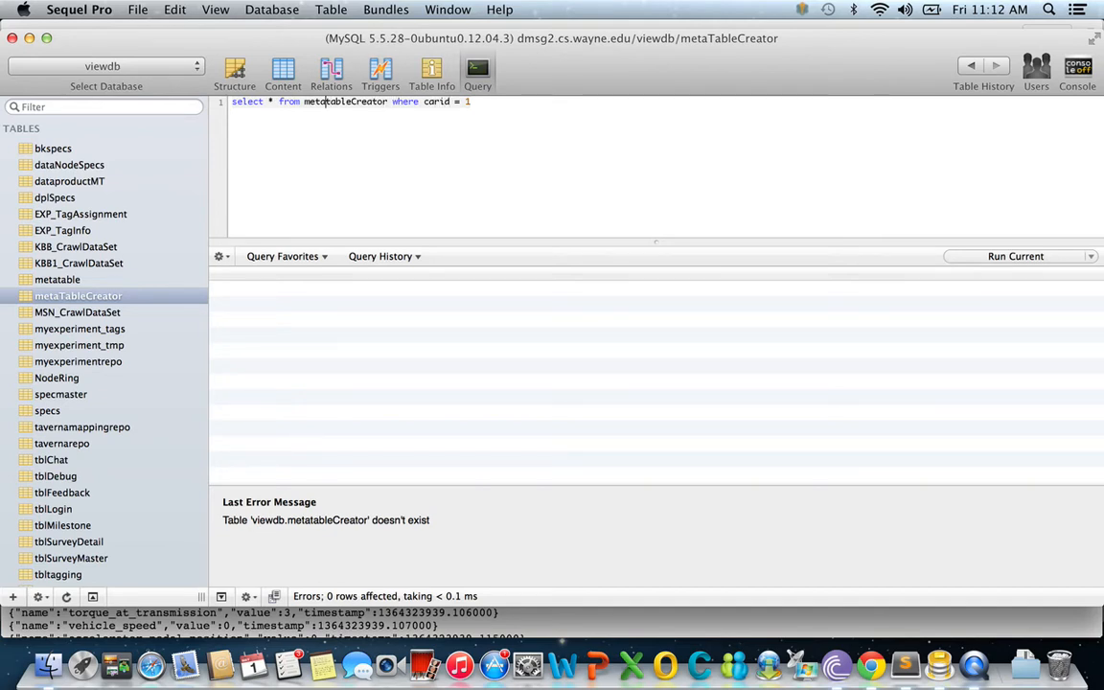
key(BackSpace)
text(T)
key(super+a)
key(super+r)
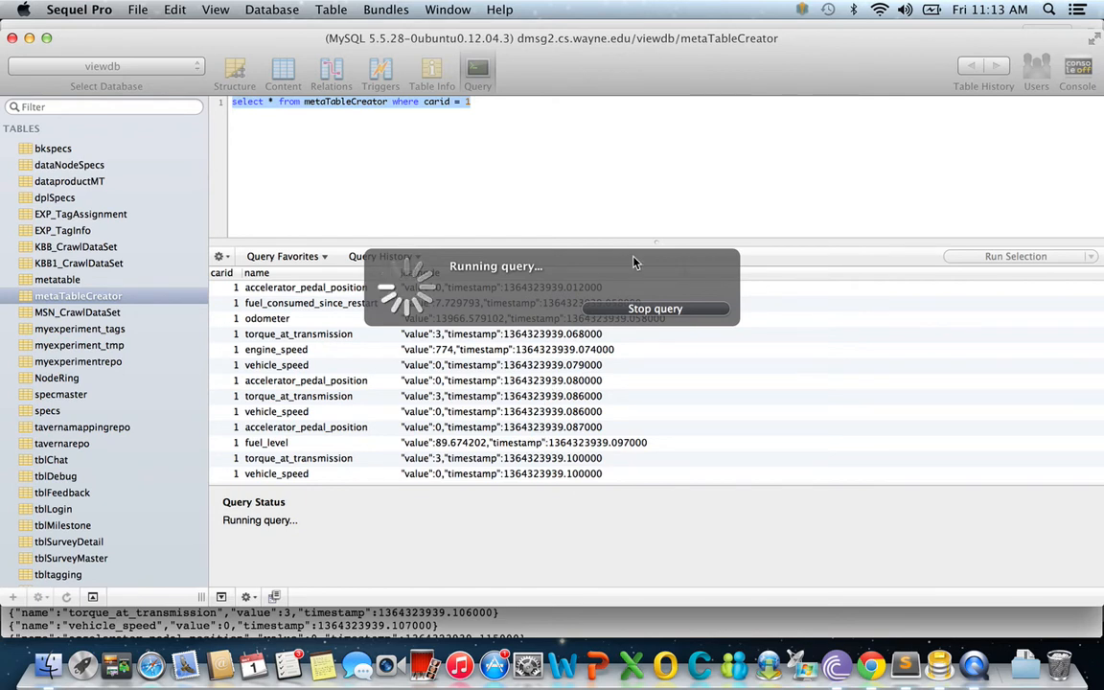
click(657, 310)
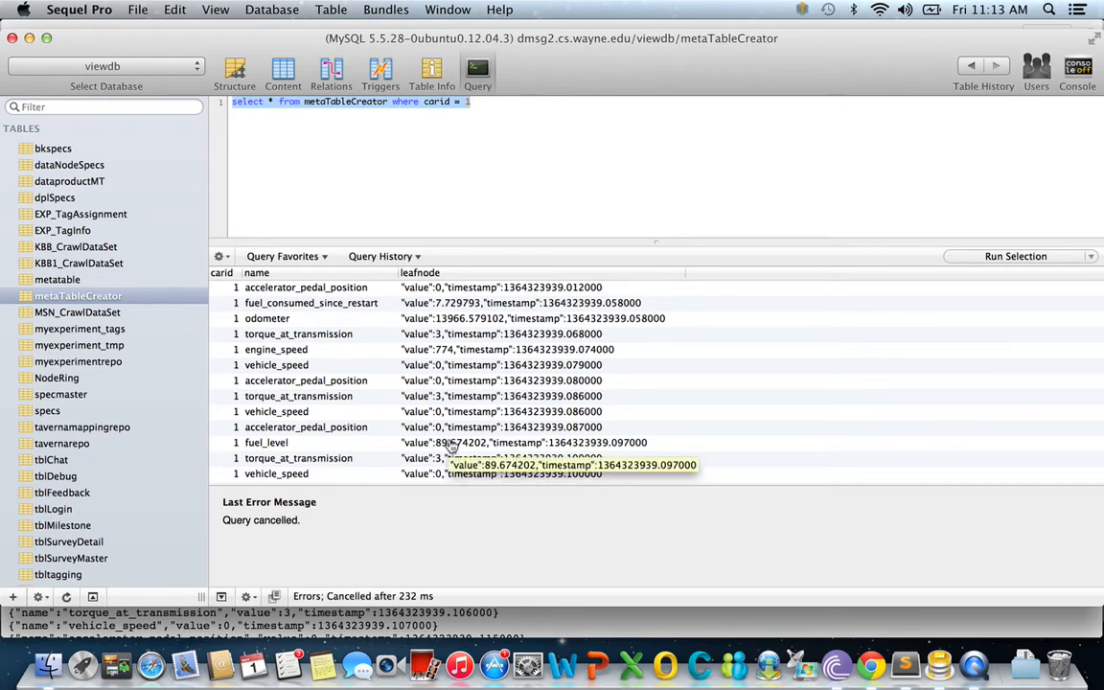
- Switch back to the Sublime Text notes and review the pre-processing and Import Shim items, highlighting "dataset", "product", "pairs" and "V"
key(super+Tab)
key(super+Tab)
key(super+Tab)
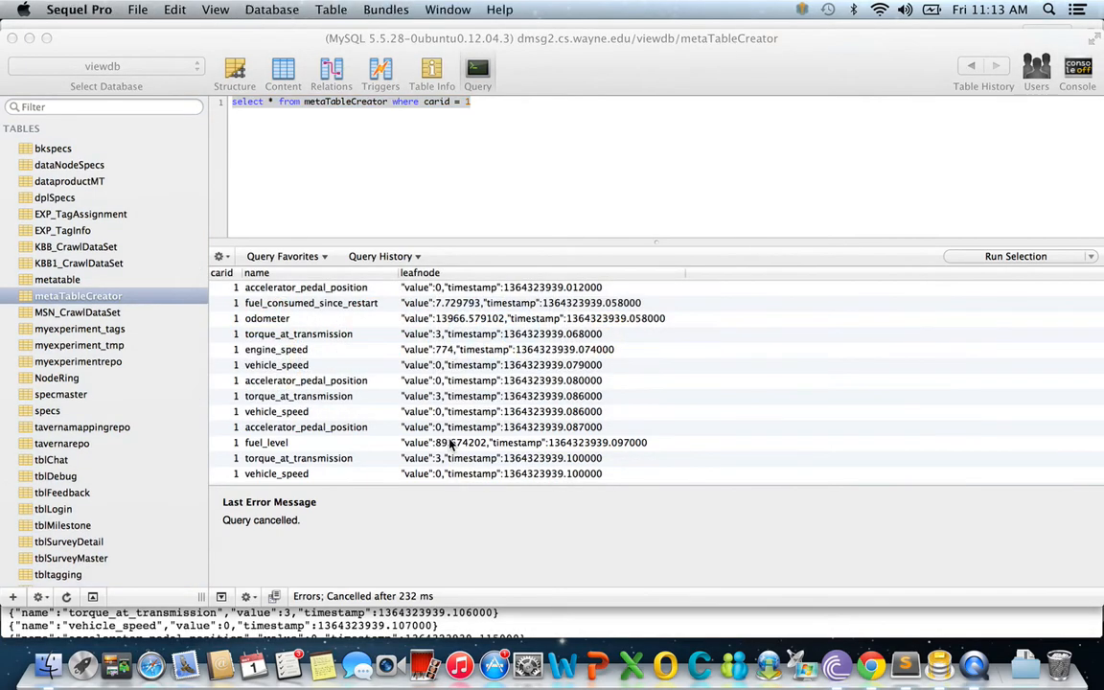
key(super+Tab)
key(super+Tab)
key(super+Tab)
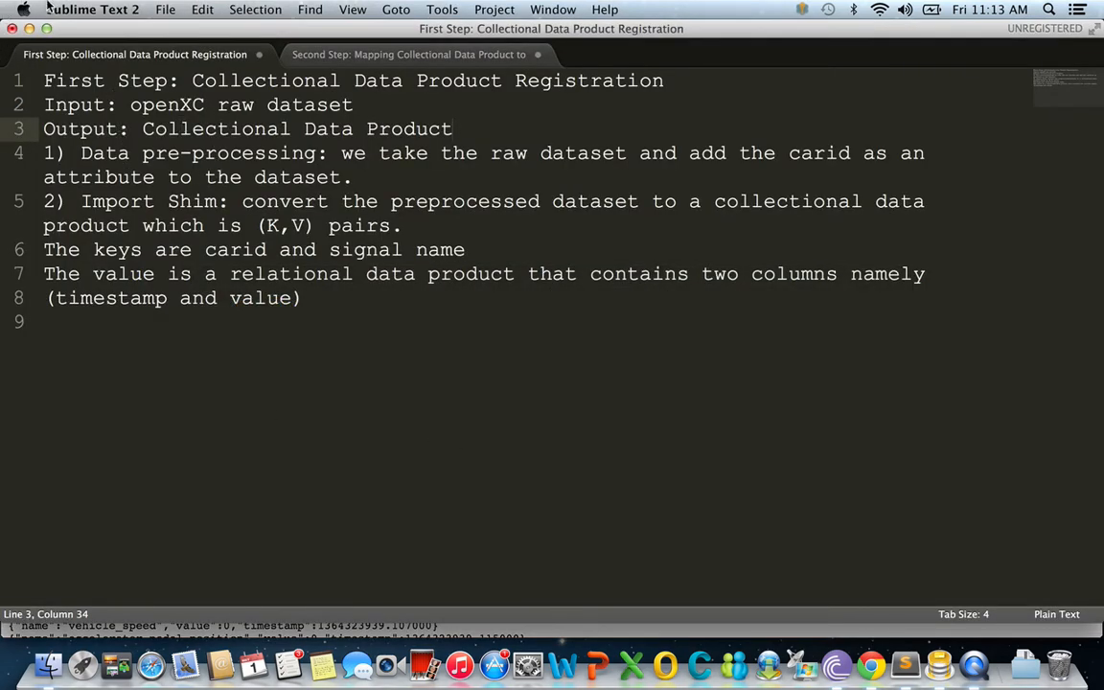
double_click(295, 178)
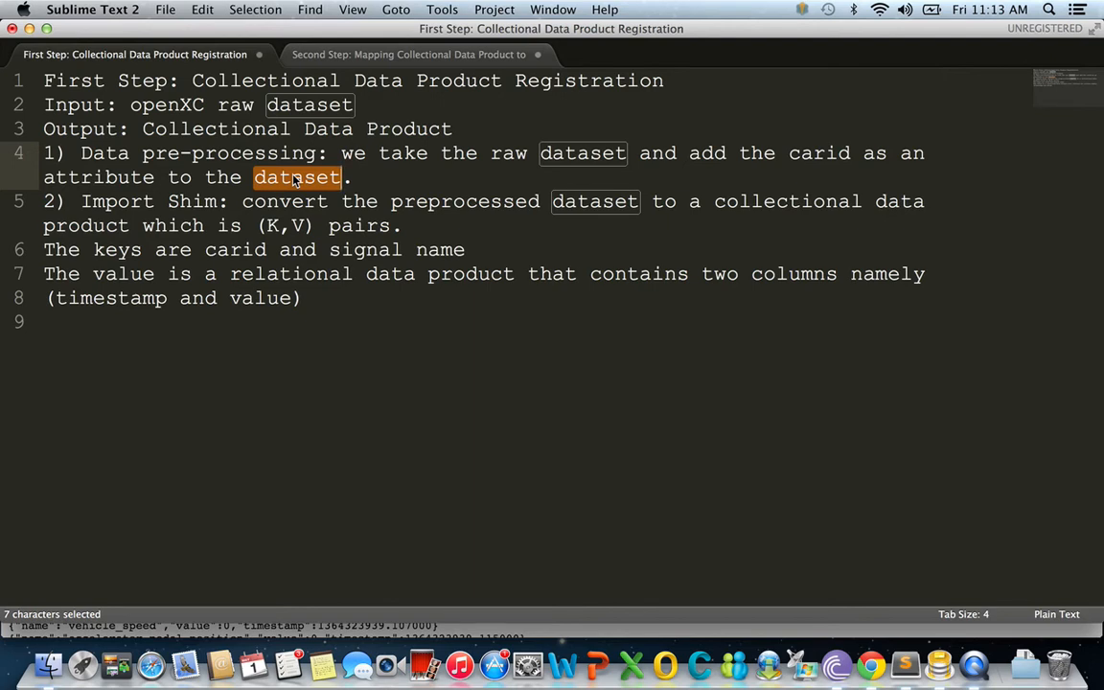
click(381, 180)
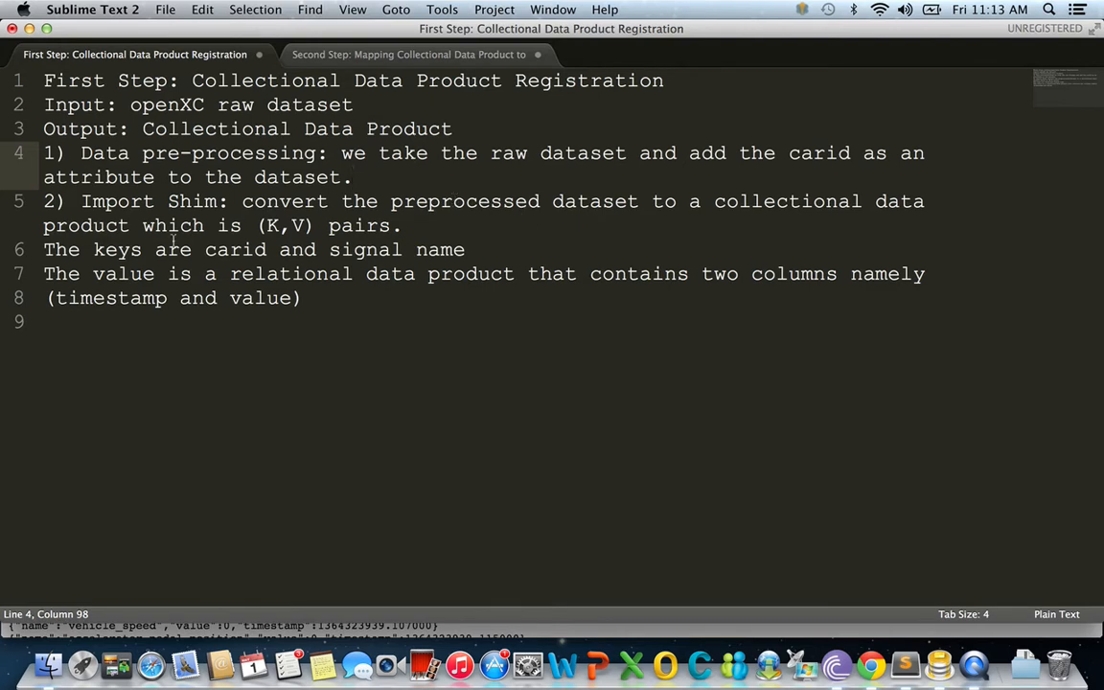
double_click(79, 222)
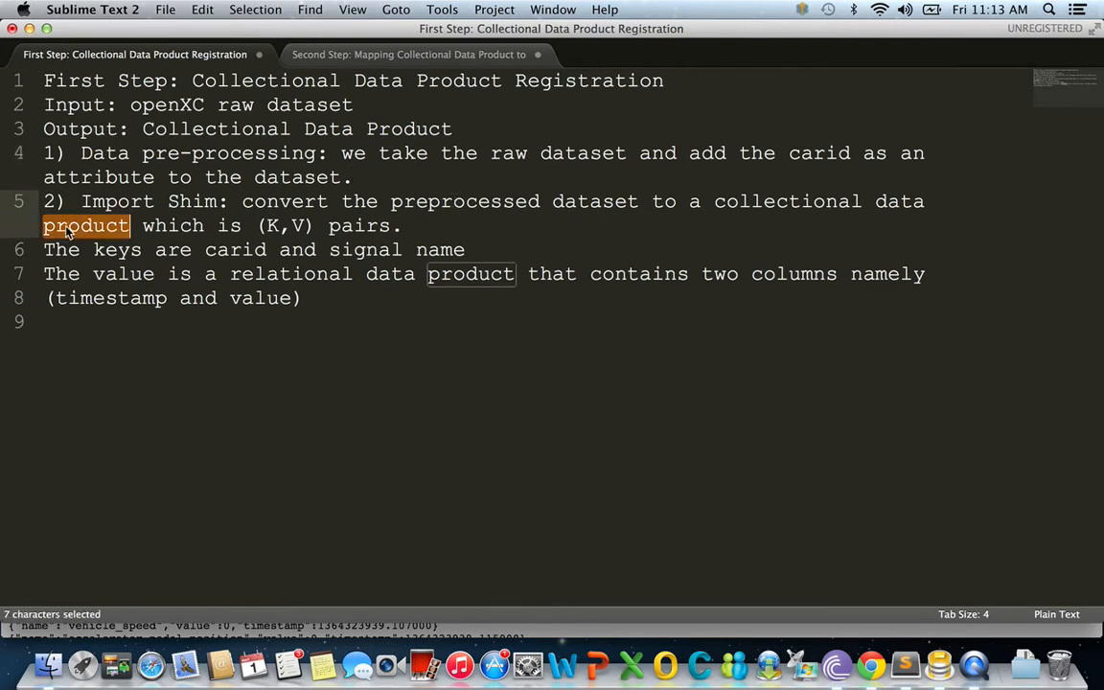
double_click(365, 227)
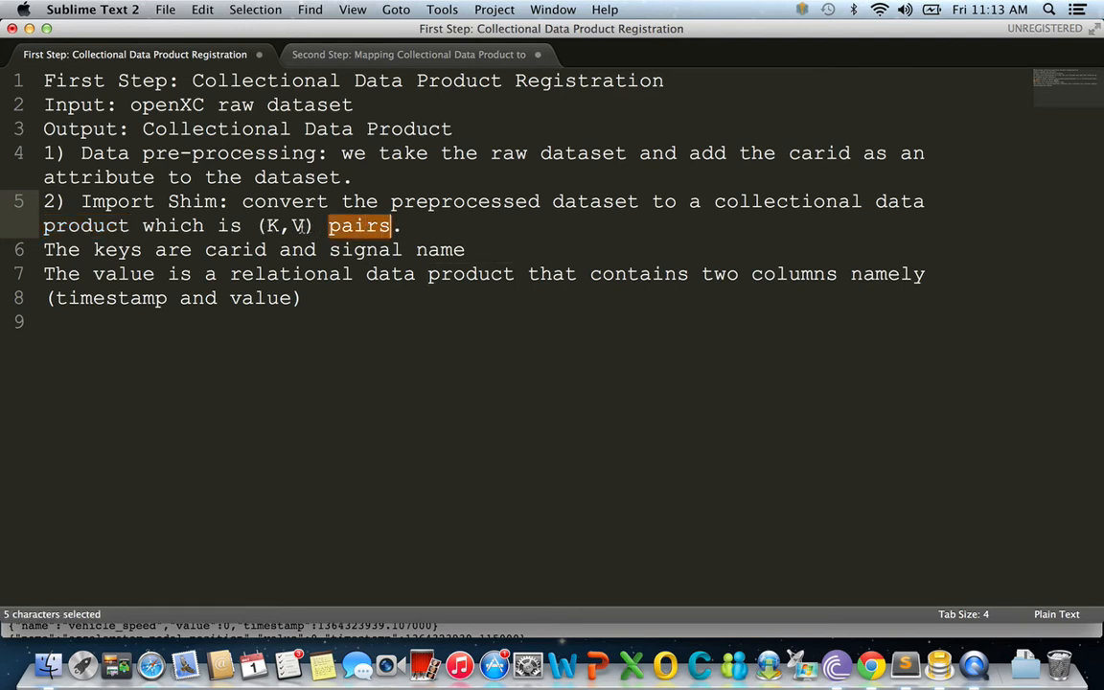
click(305, 226)
key(shift+Left)
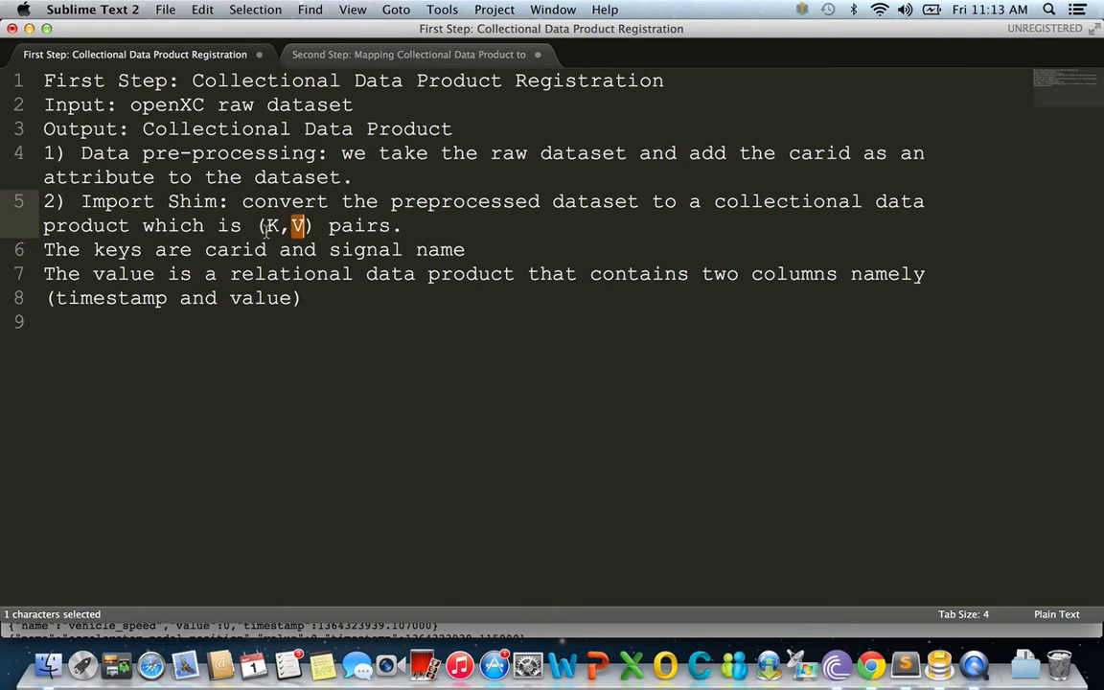
- Append "k1, k2, k3, k4, v" after "(K,V) pairs." in the Import Shim item
click(419, 226)
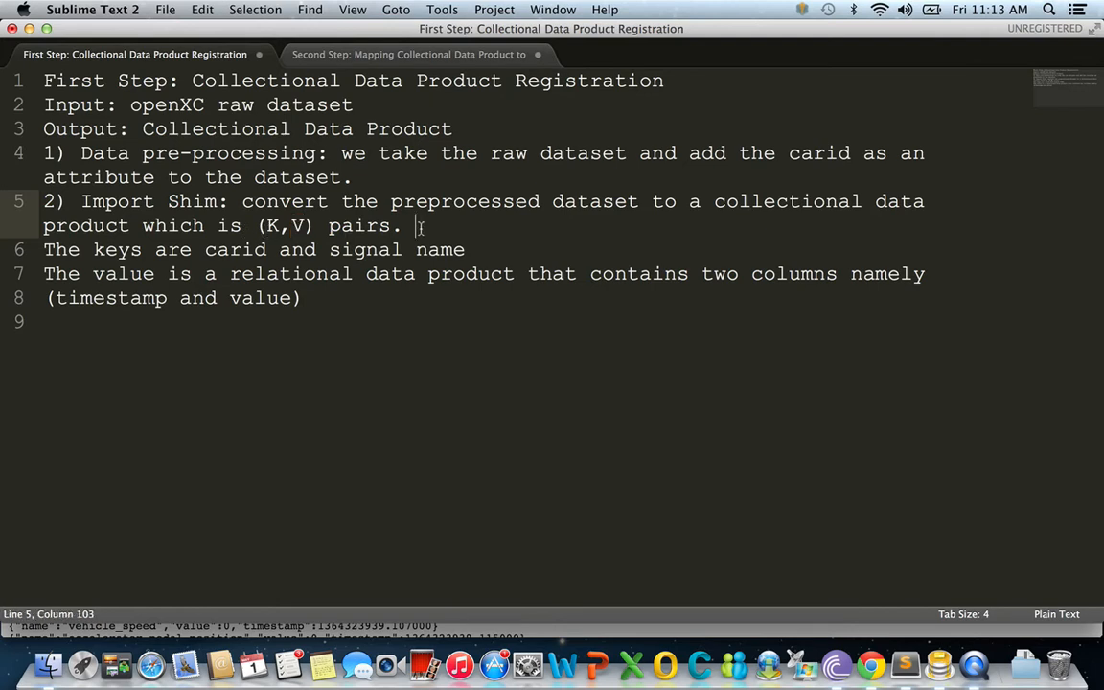
text(k1, k2, k)
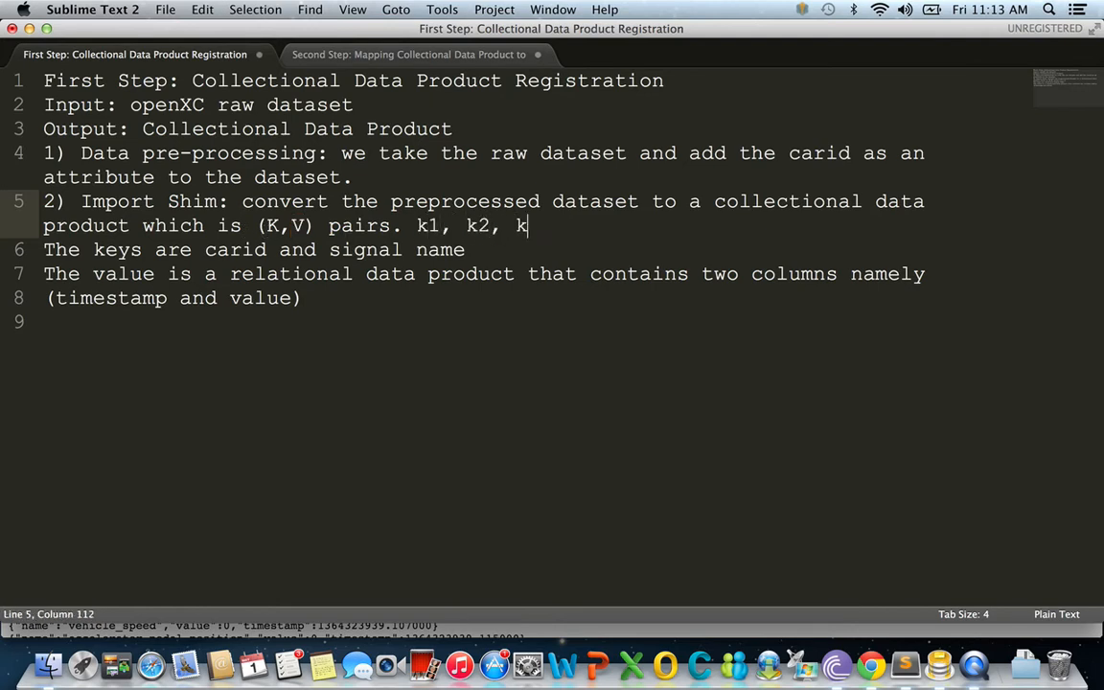
text(3, k4, v)
key(shift+Left)
key(Right)
- Add "(relational data product or scalar data product.)" after "v" in the Import Shim item
text(()relational)
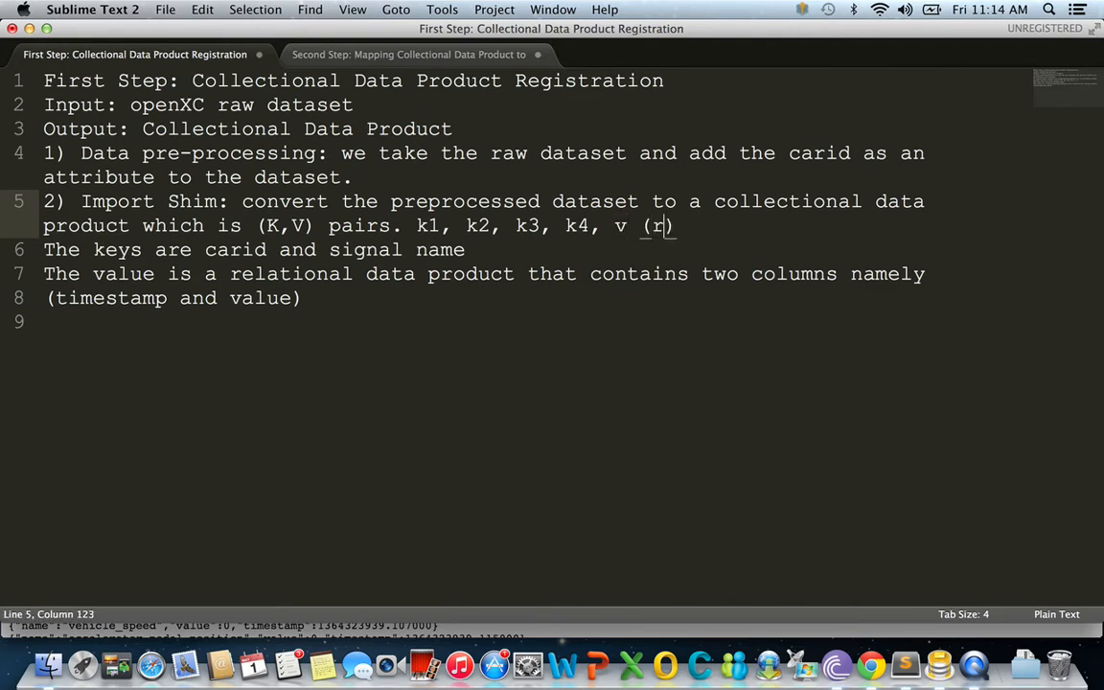
text( data [p)
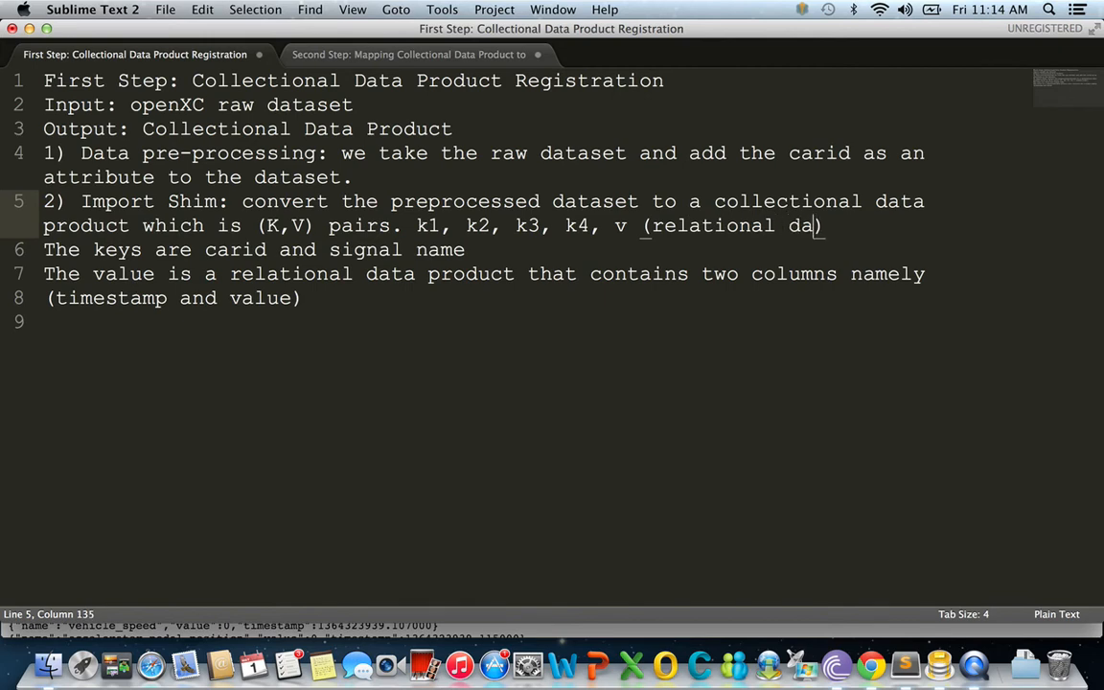
key(BackSpace)
key(BackSpace)
text(product or)
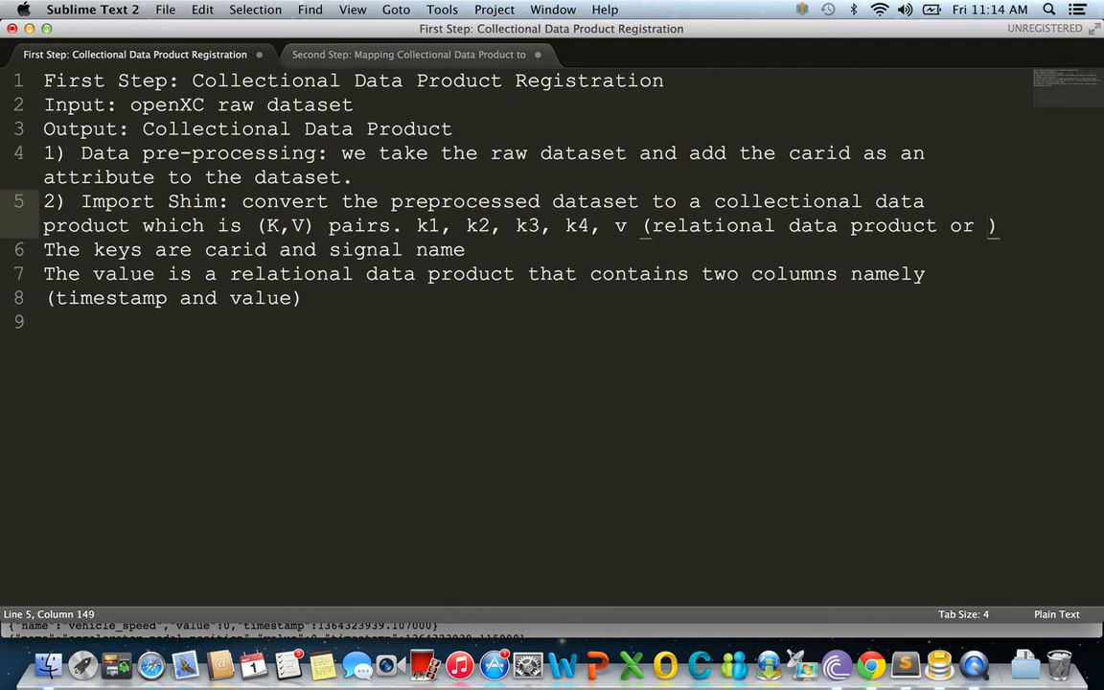
text( scalar data)
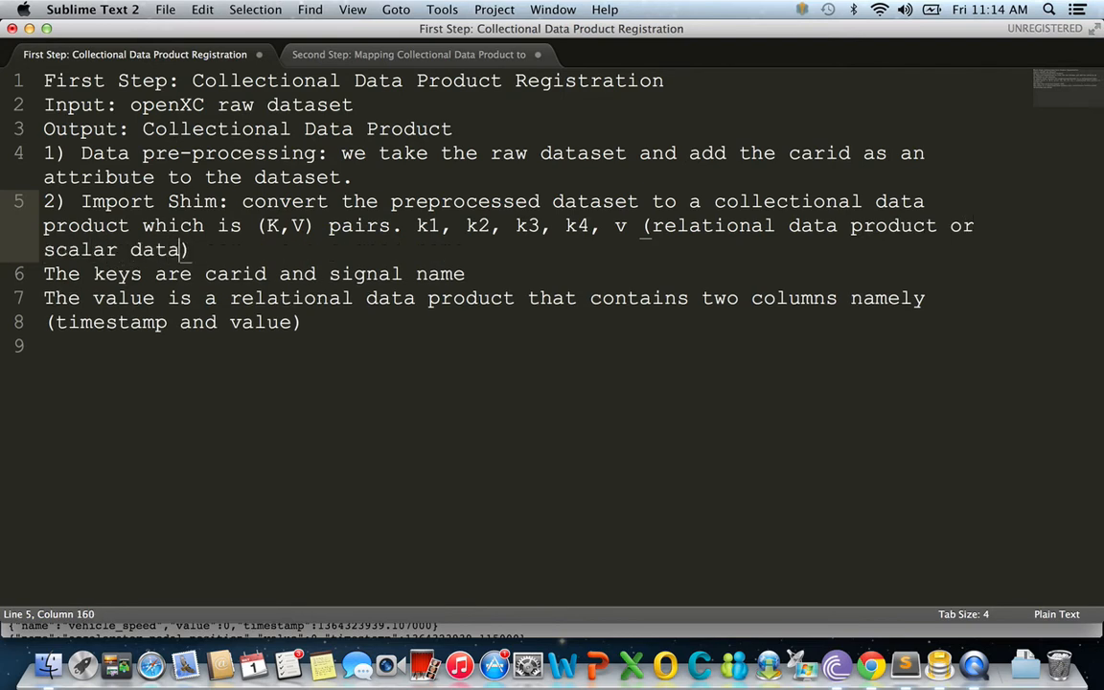
text( product)
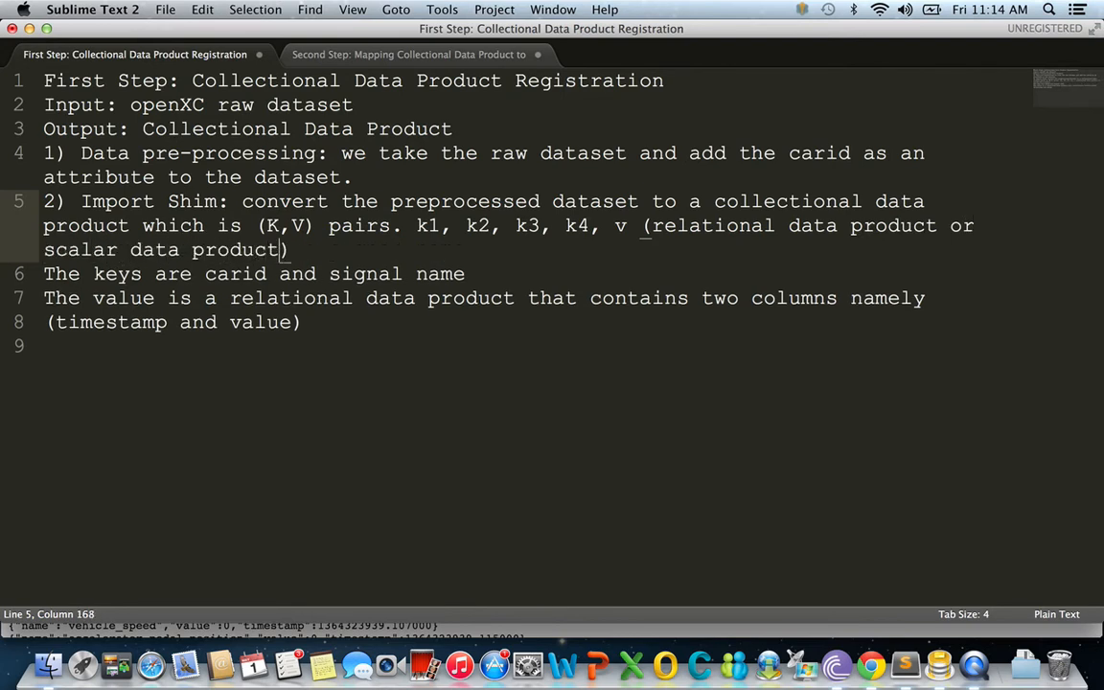
text(.)
- Highlight the line about the keys in the notes, then switch to Sequel Pro and view the contents of the metaTableCreator table
triple_click(151, 275)
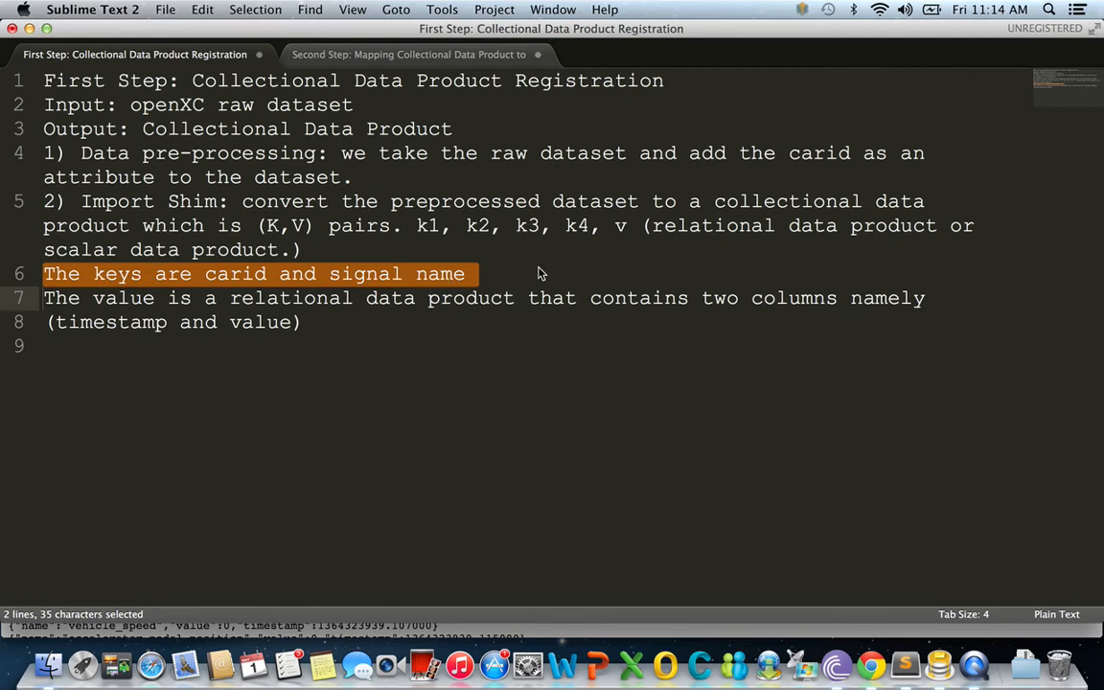
click(476, 274)
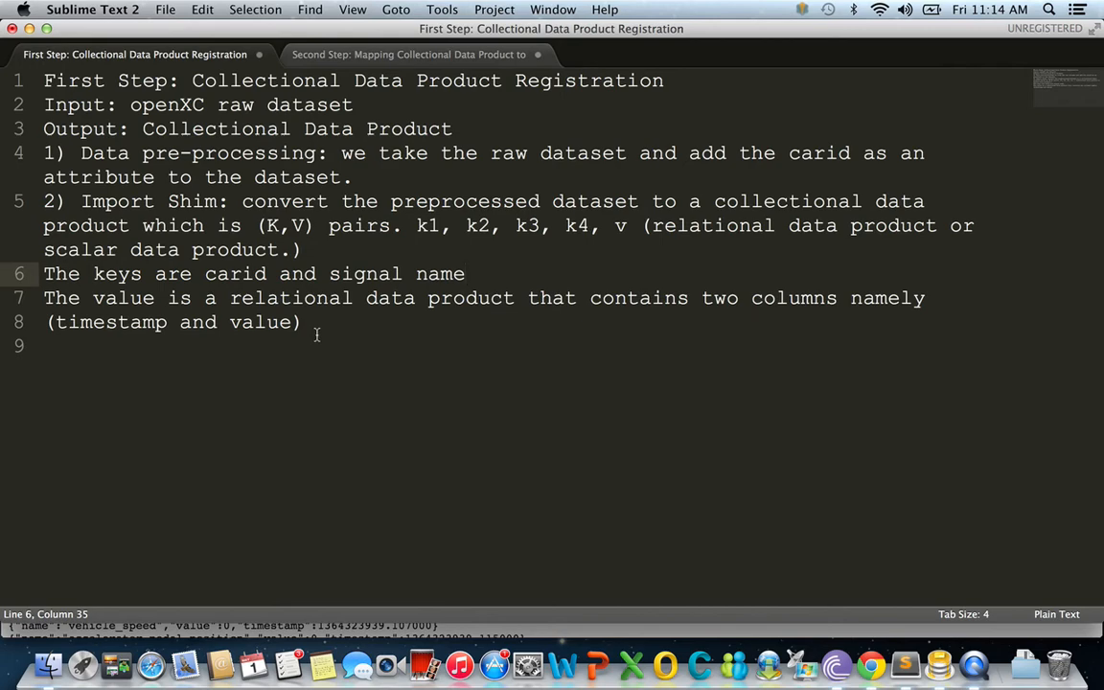
key(super+Tab)
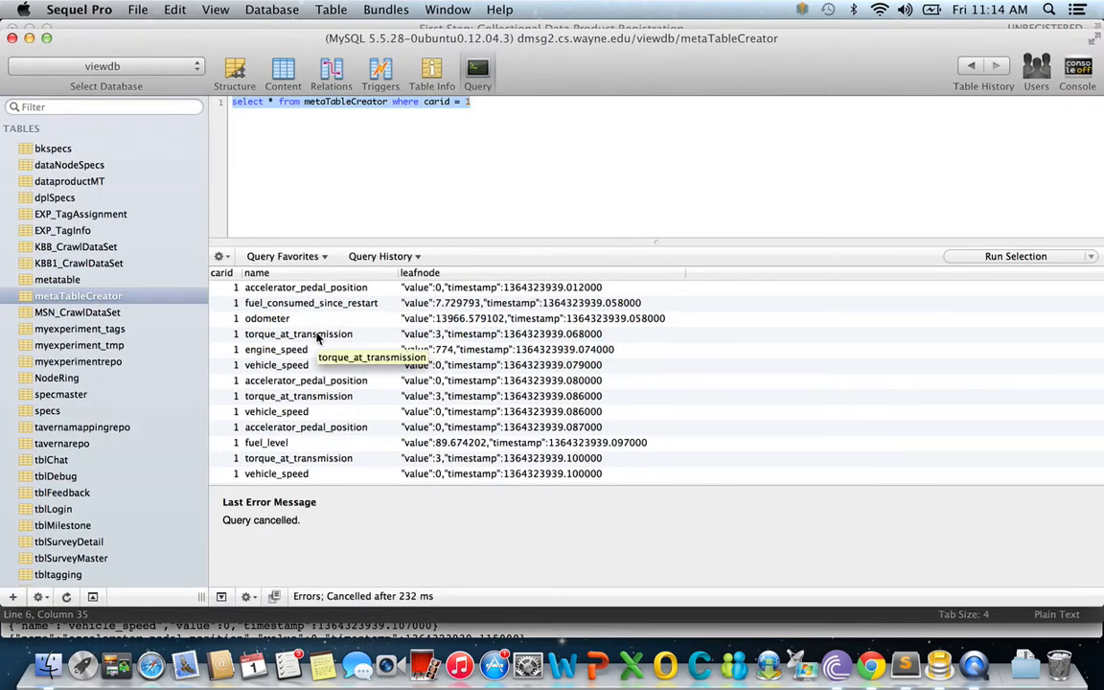
click(66, 280)
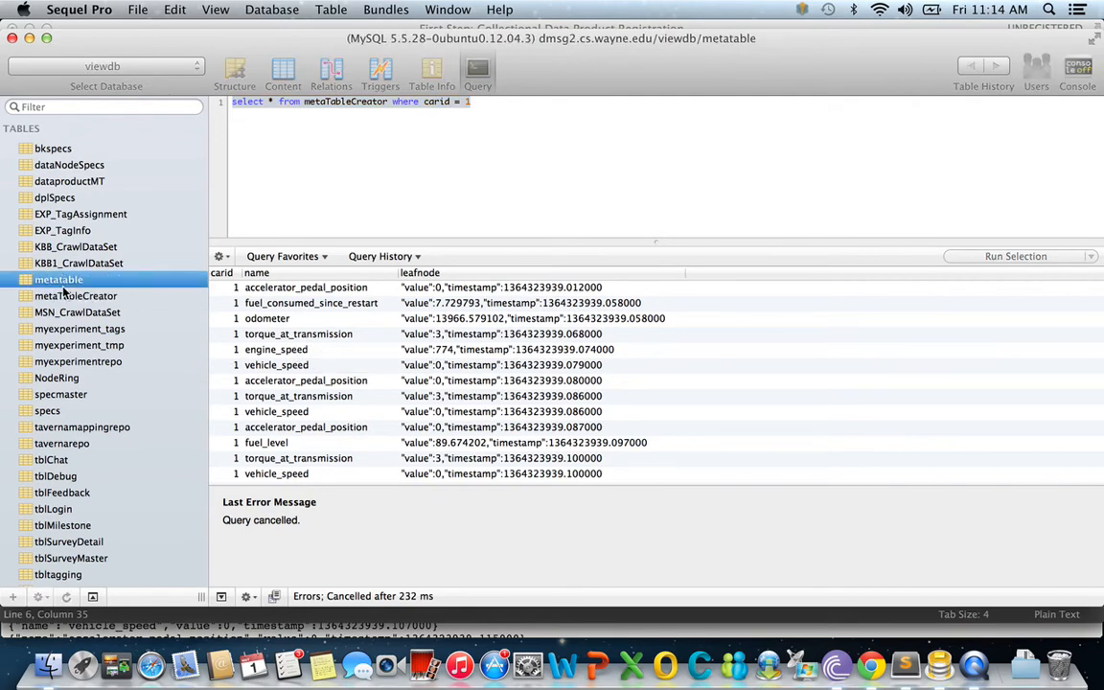
click(77, 295)
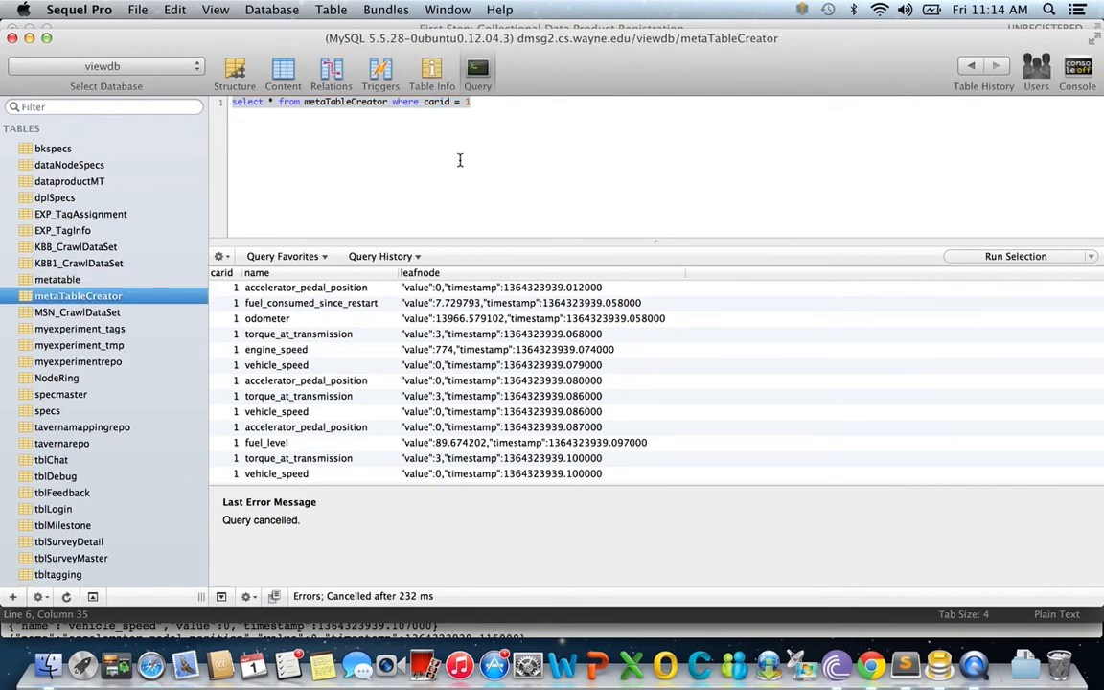
click(273, 69)
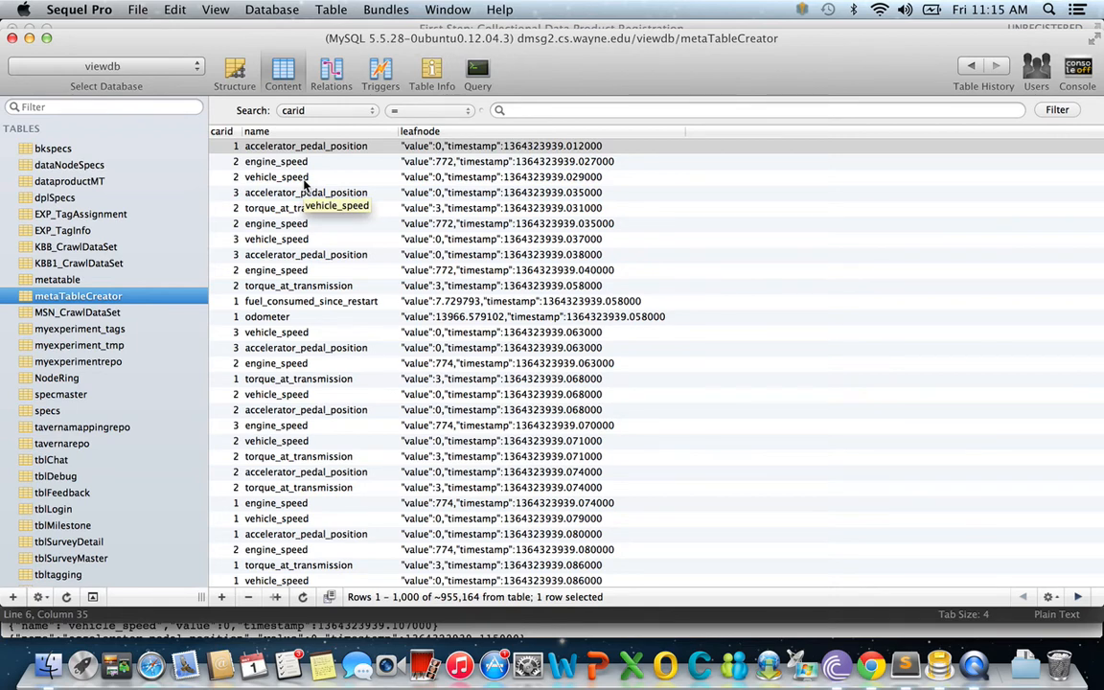
- Check the Sublime Text notes, return to Sequel Pro and view metatable's contents, selecting the accelerator_pedal_position row for carid 1
key(super+Tab)
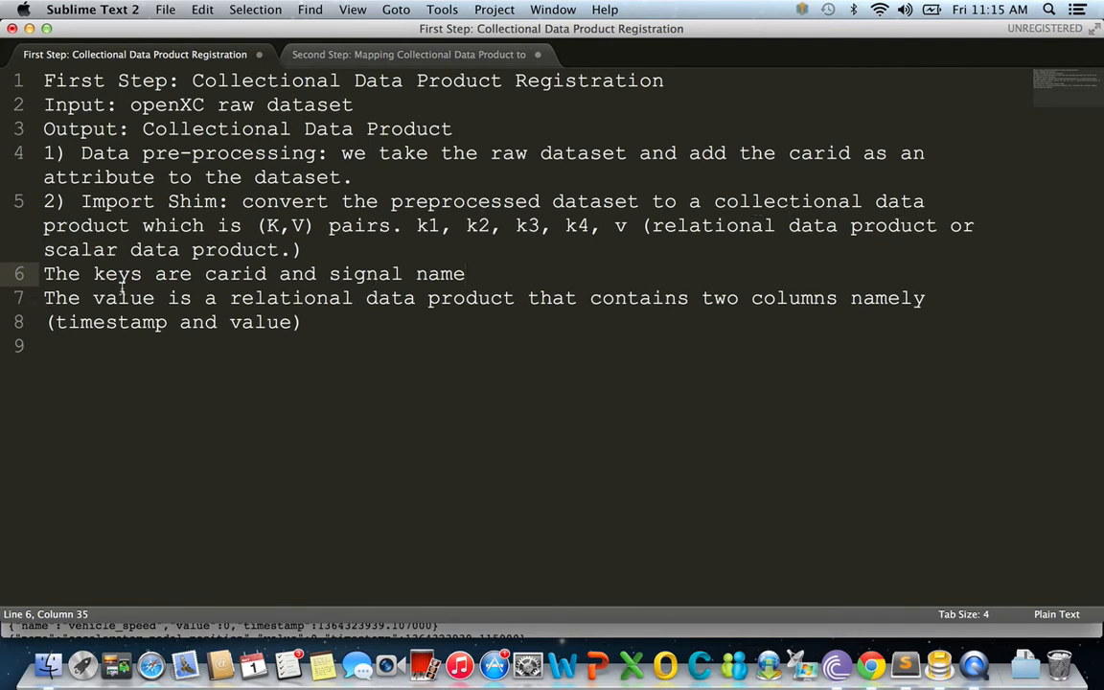
key(super+Tab)
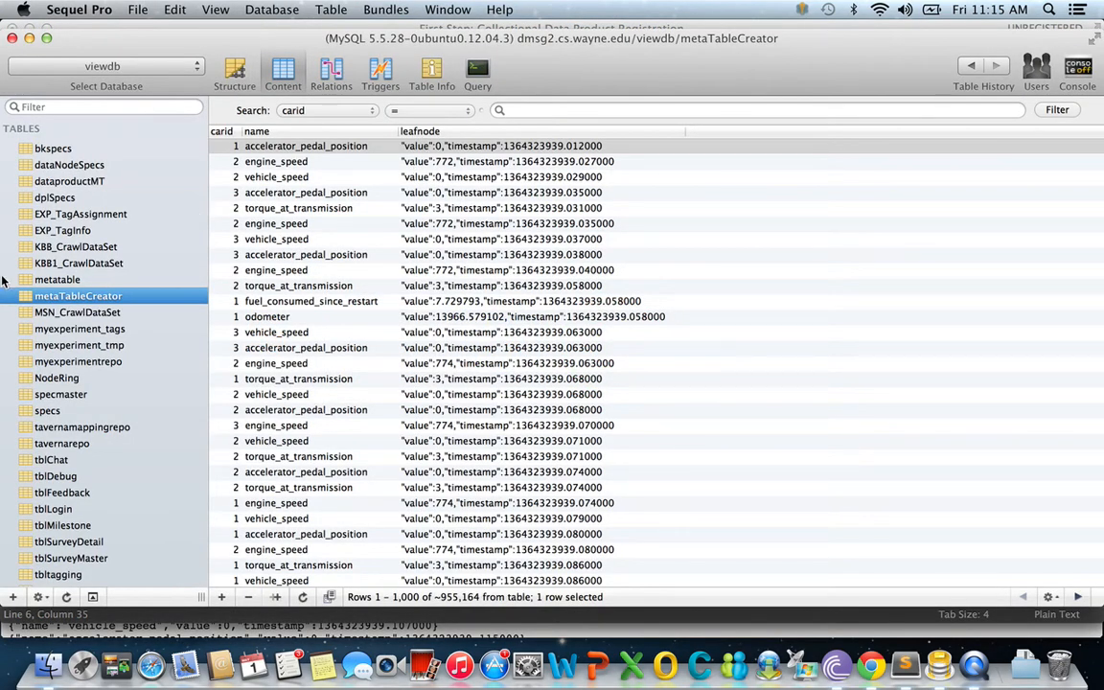
click(68, 277)
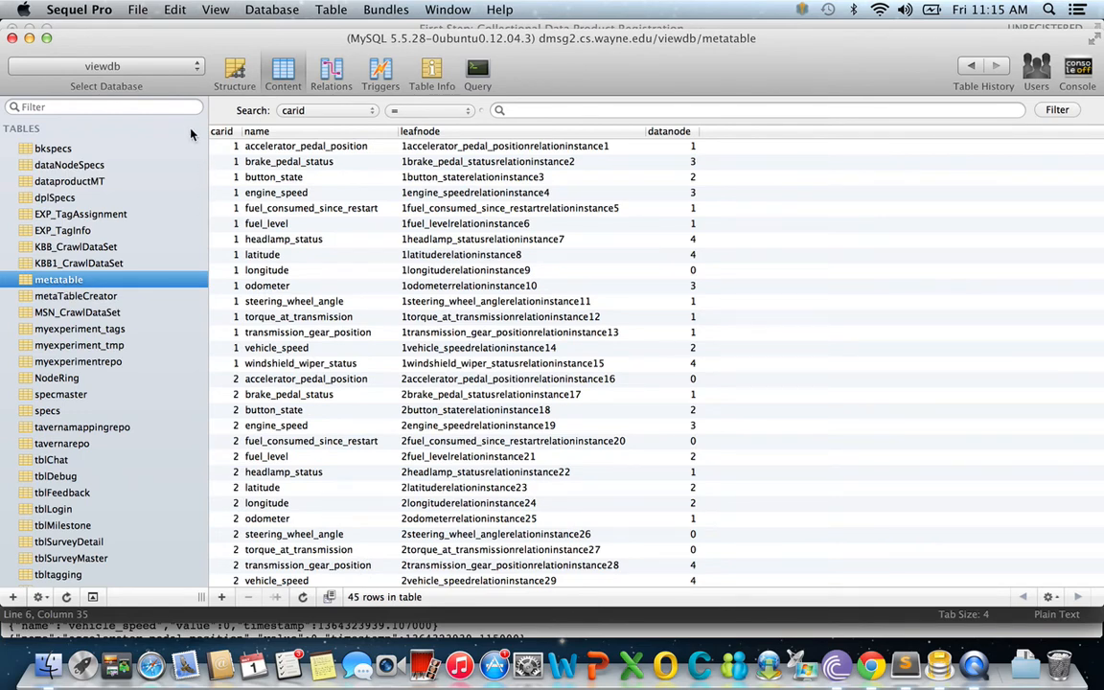
click(320, 149)
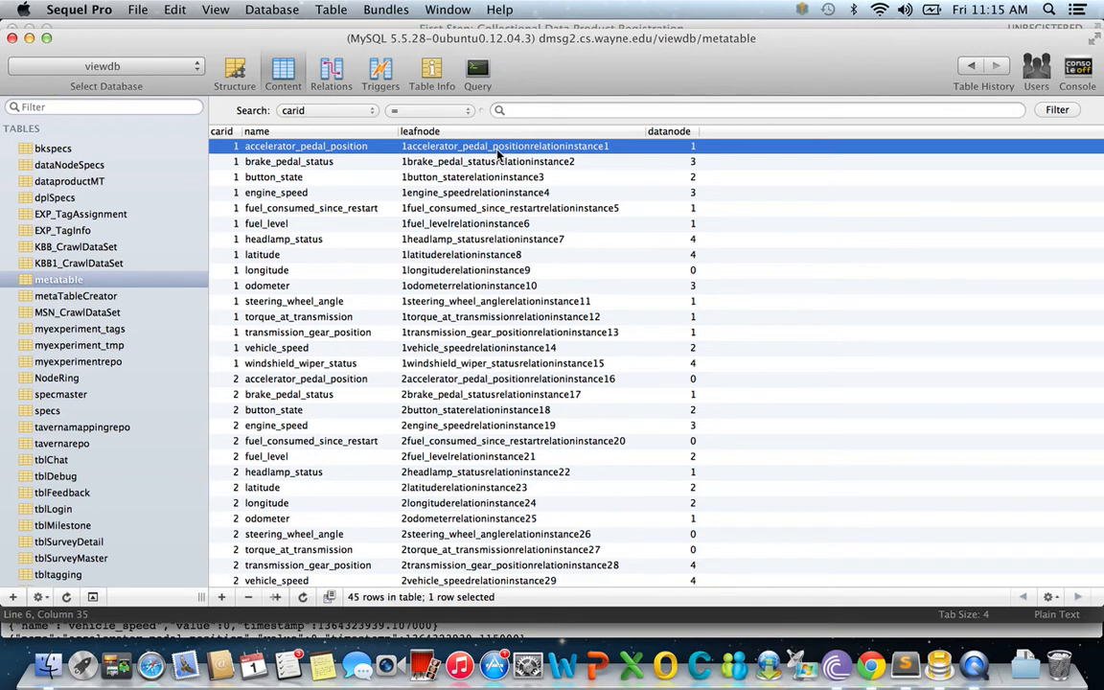
- Switch to the LeafNodes database and examine the value and timestamp rows of the 1accelerator_pedal_positionrelationinstance1 table
click(146, 66)
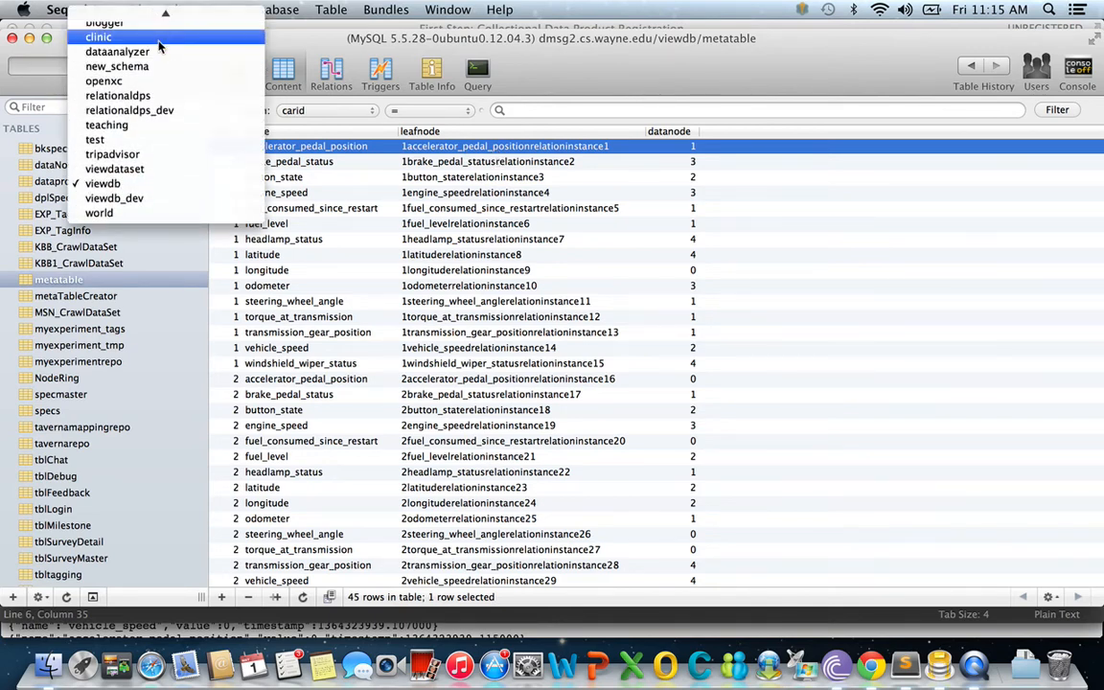
scroll(160, 45, up, 5)
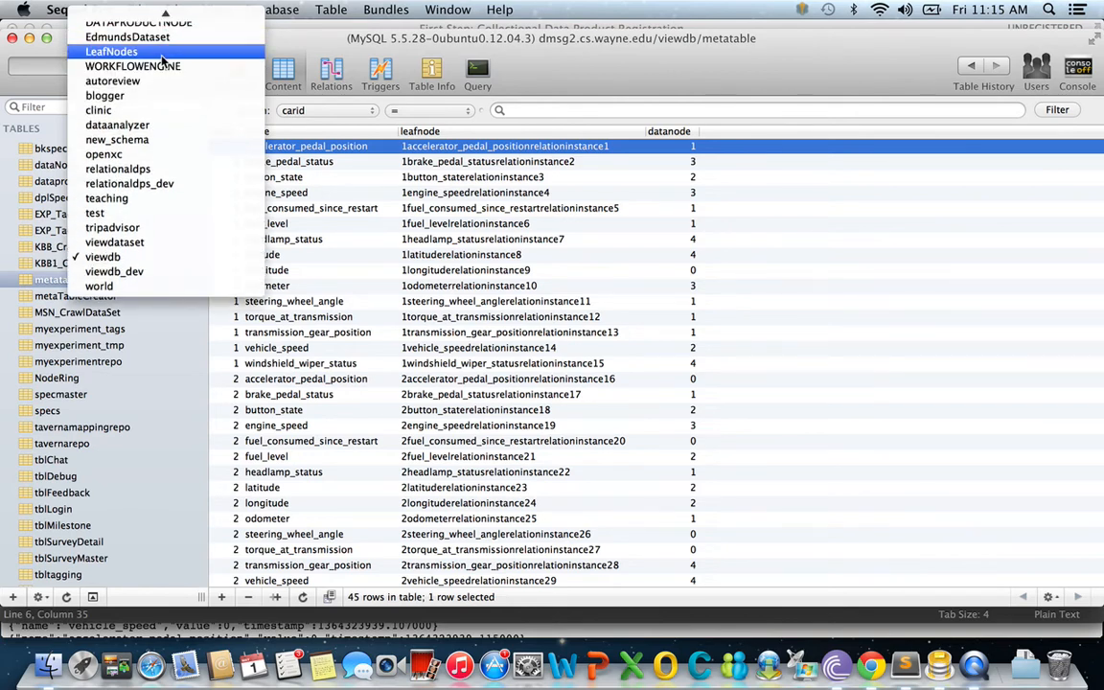
click(144, 50)
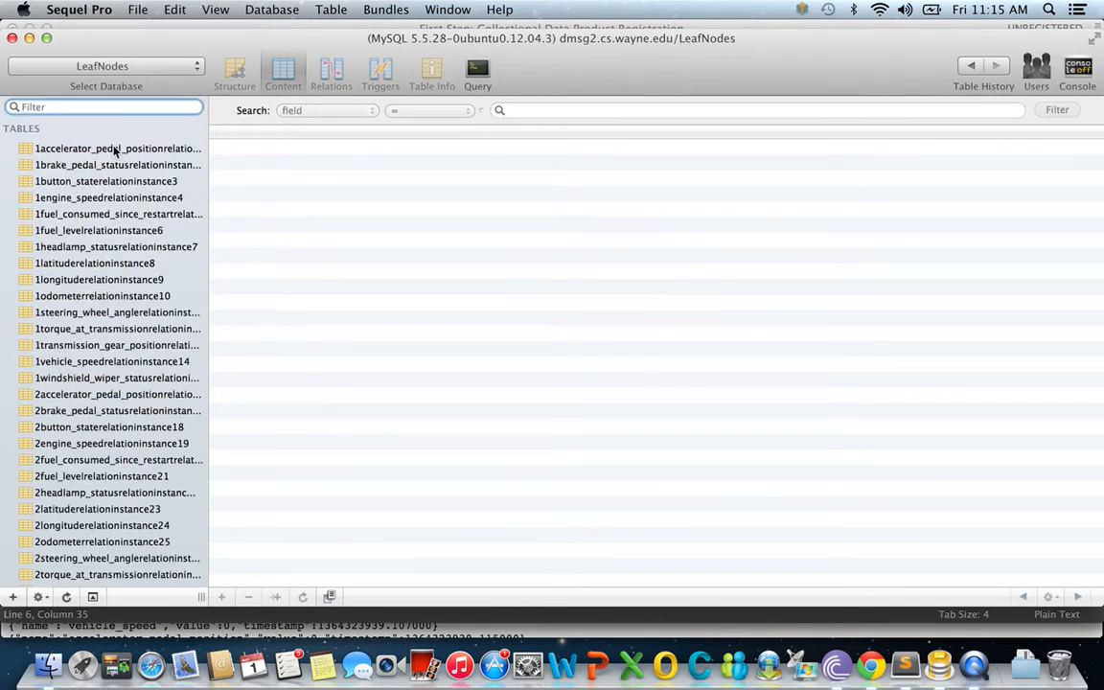
click(114, 149)
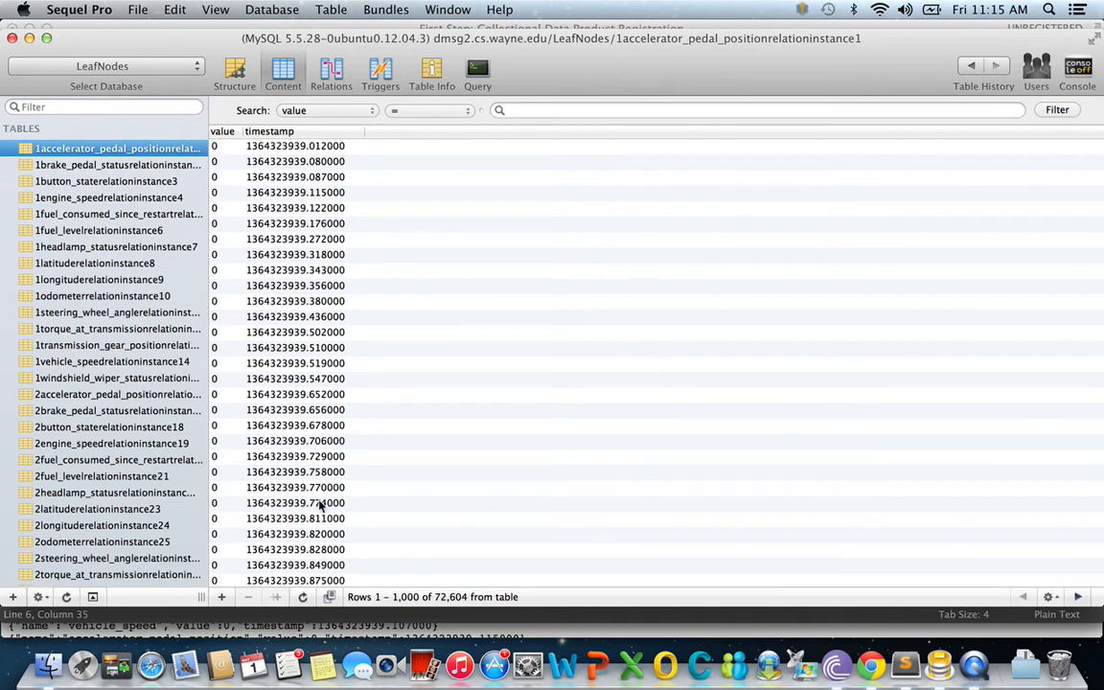
scroll(288, 502, down, 10)
scroll(321, 507, down, 20)
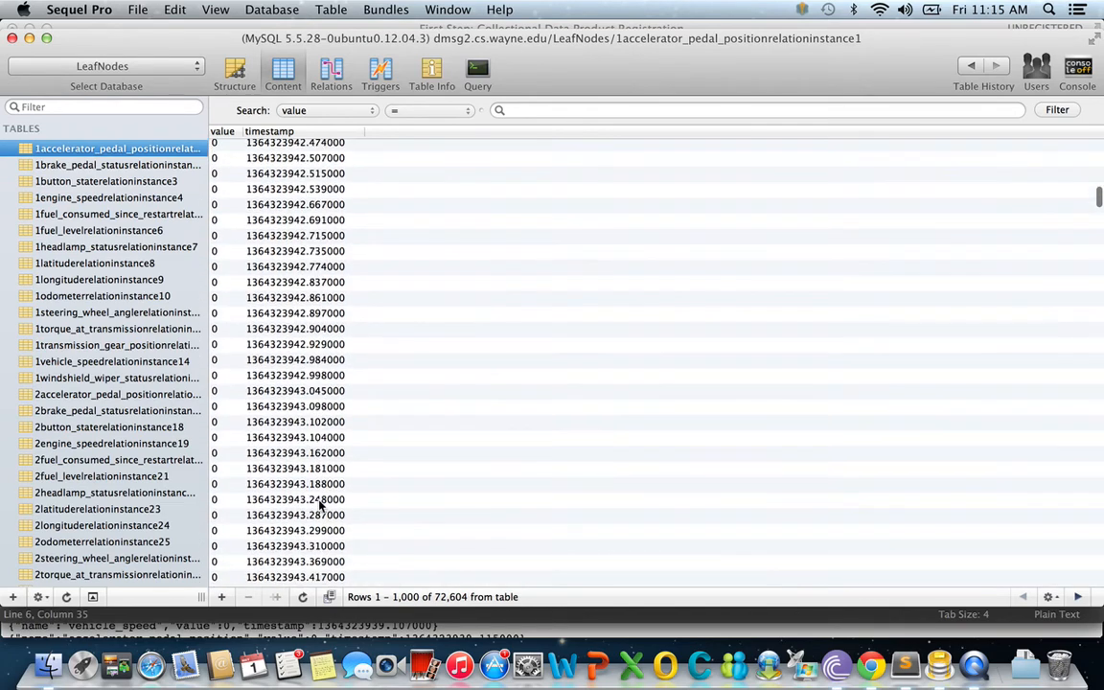
scroll(321, 506, down, 20)
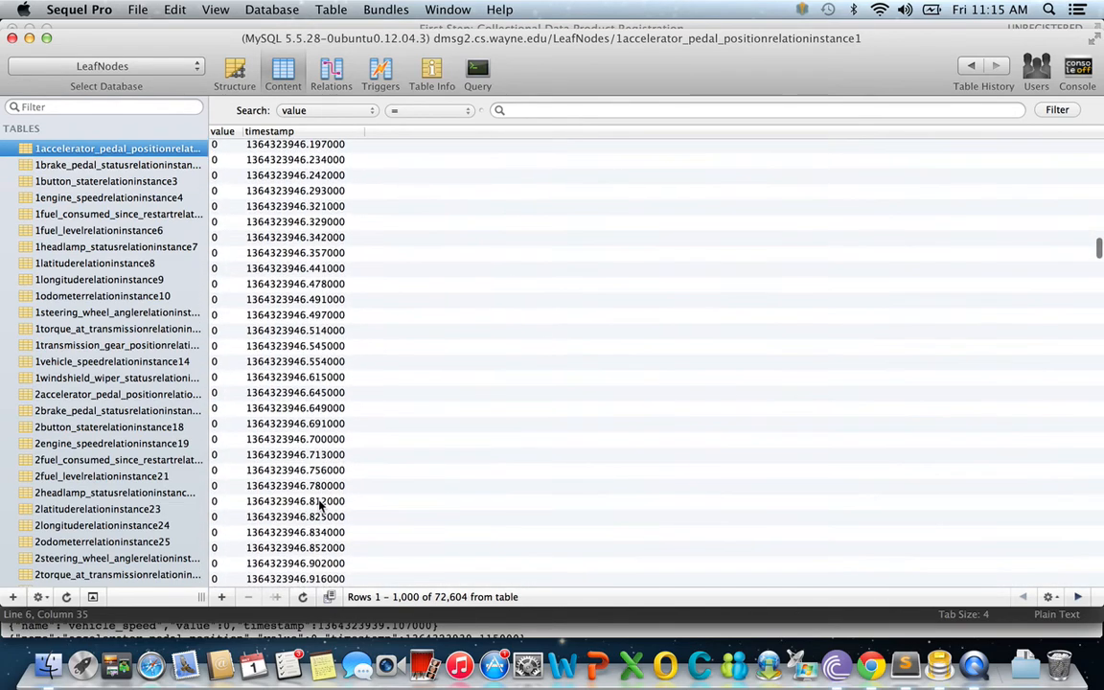
scroll(321, 506, down, 2)
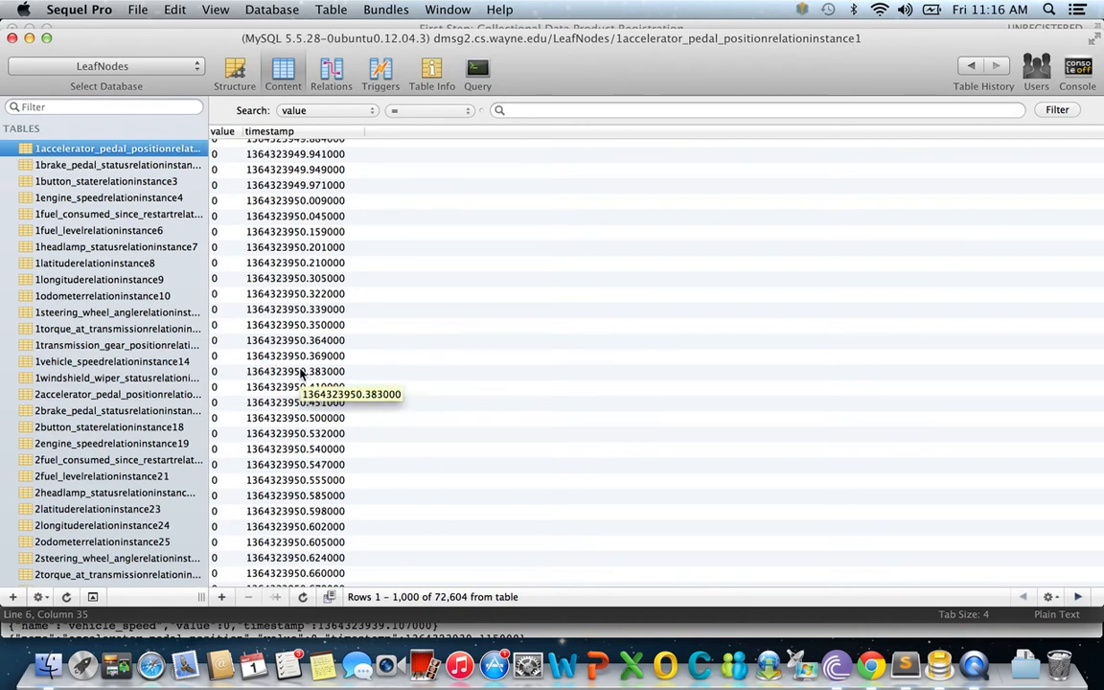
- Return to the viewdb database and examine the leafnode entries of metatable, selecting several carid 1 rows from brake_pedal_status to headlamp_status
key(super+Tab)
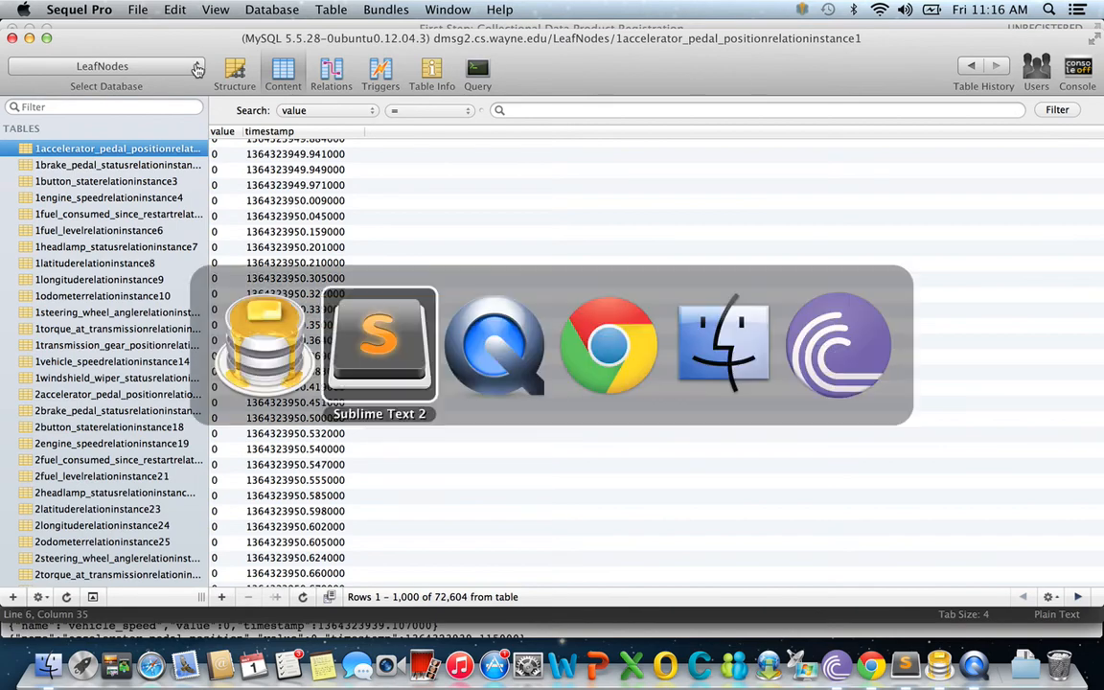
key(super+Tab)
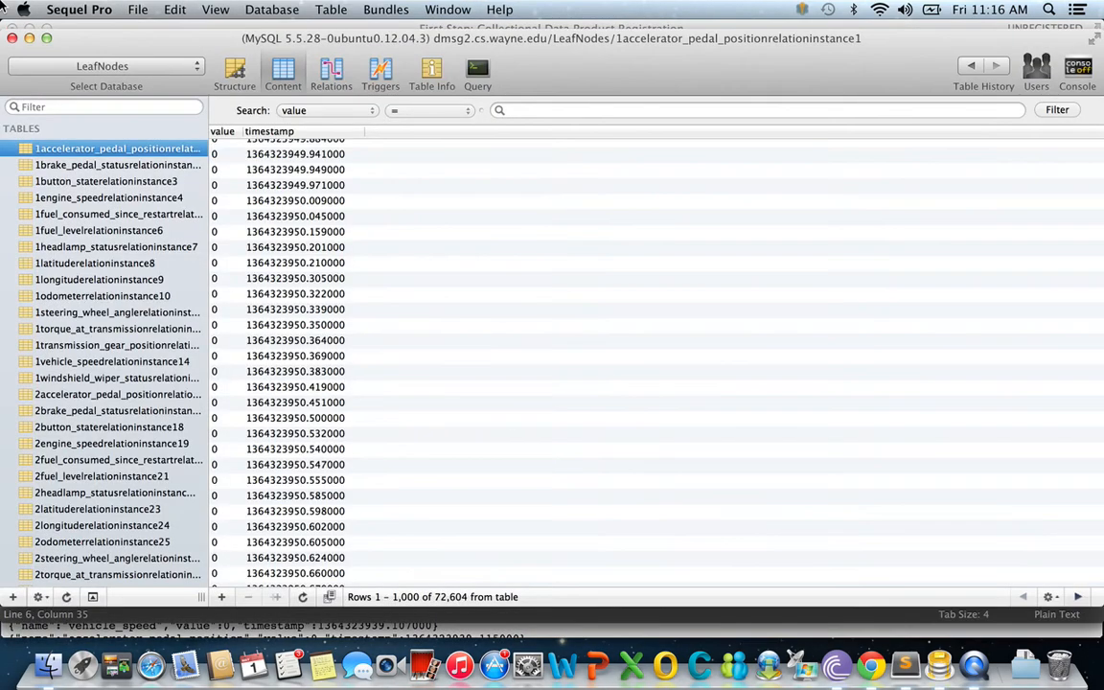
click(113, 68)
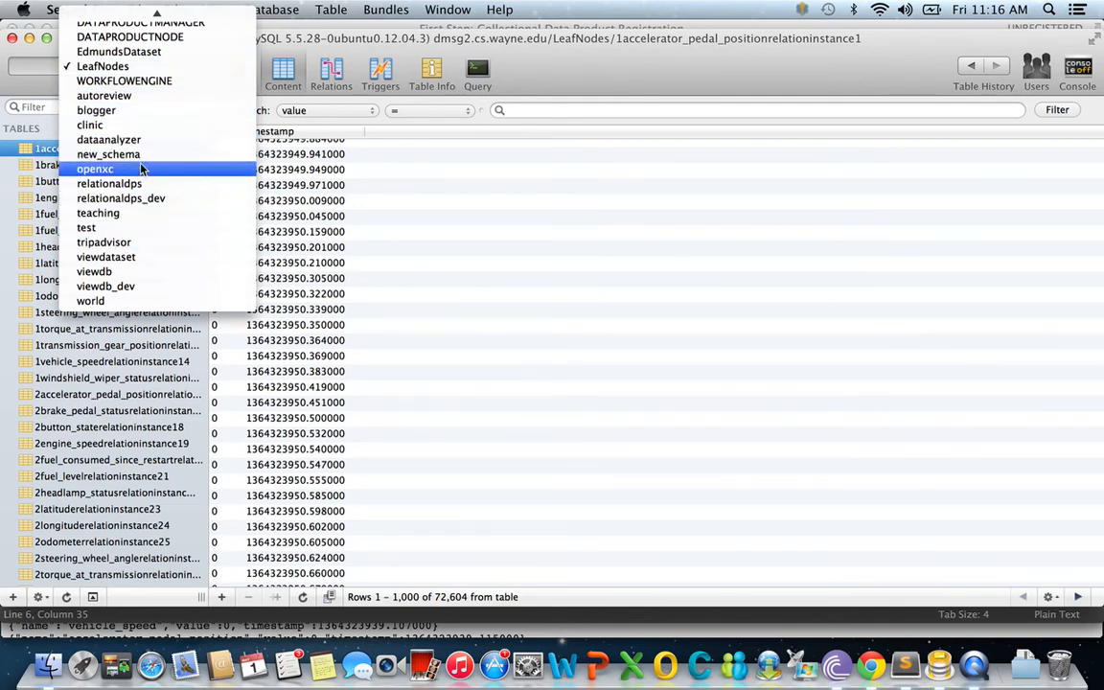
click(140, 277)
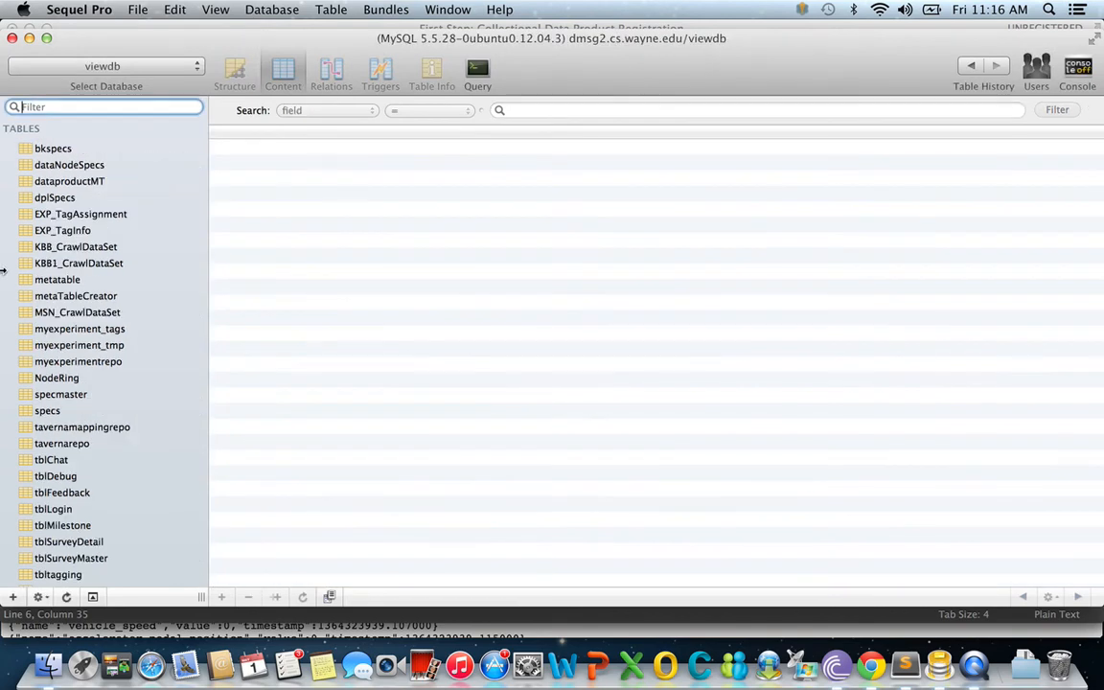
click(74, 280)
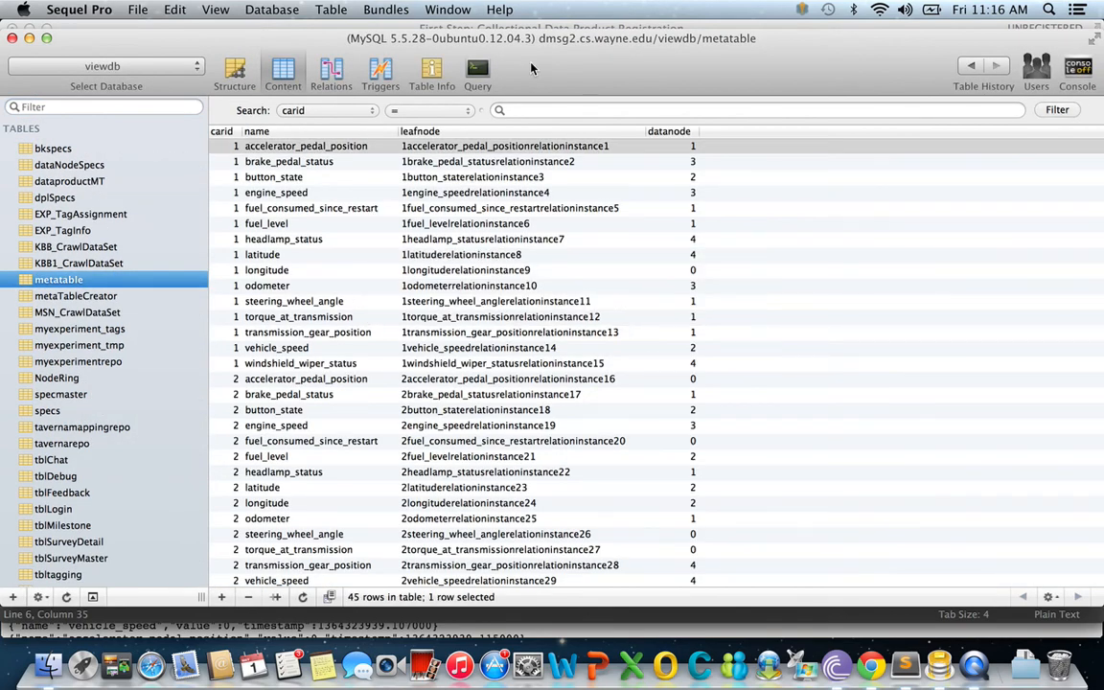
click(471, 159)
click(468, 179)
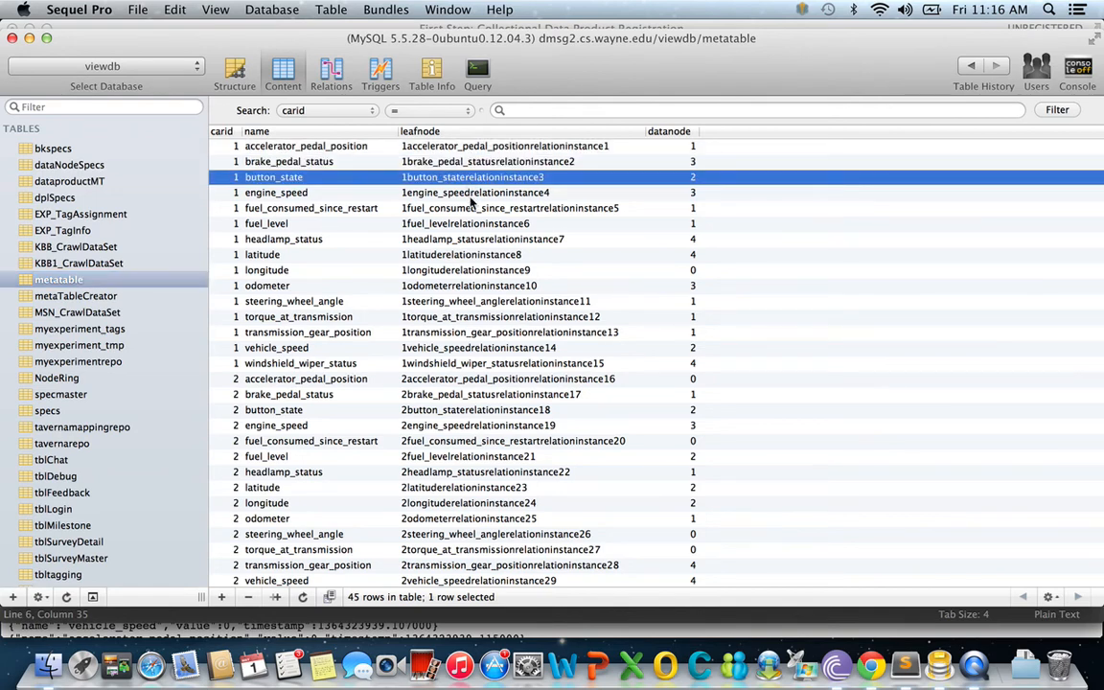
click(473, 209)
click(474, 241)
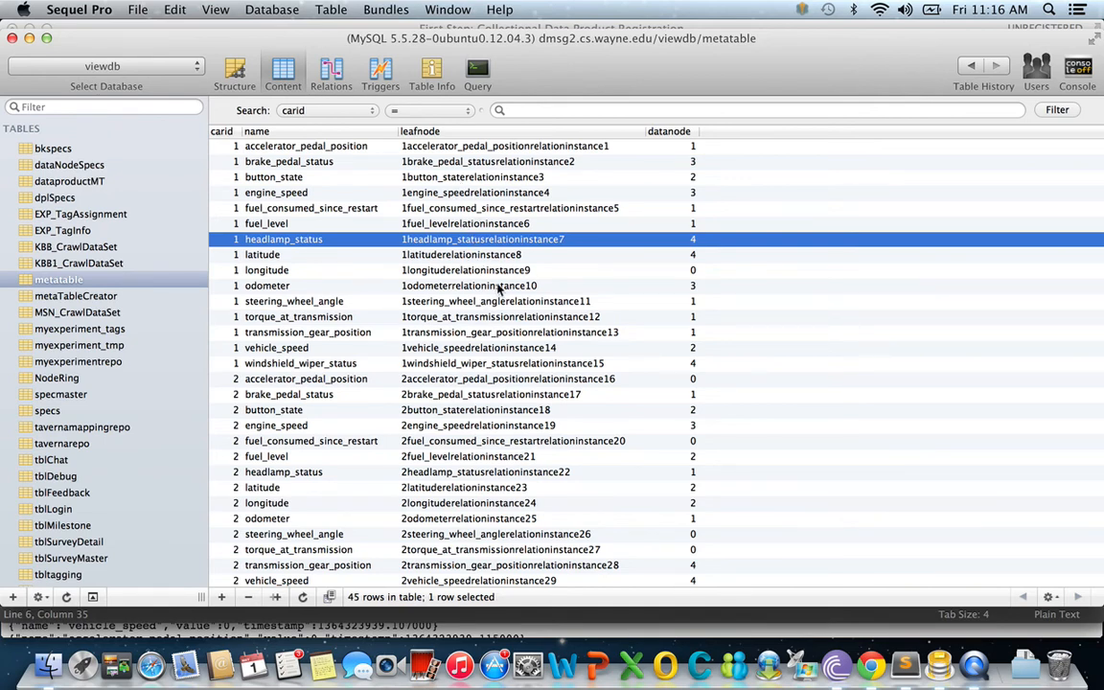
scroll(498, 333, down, 5)
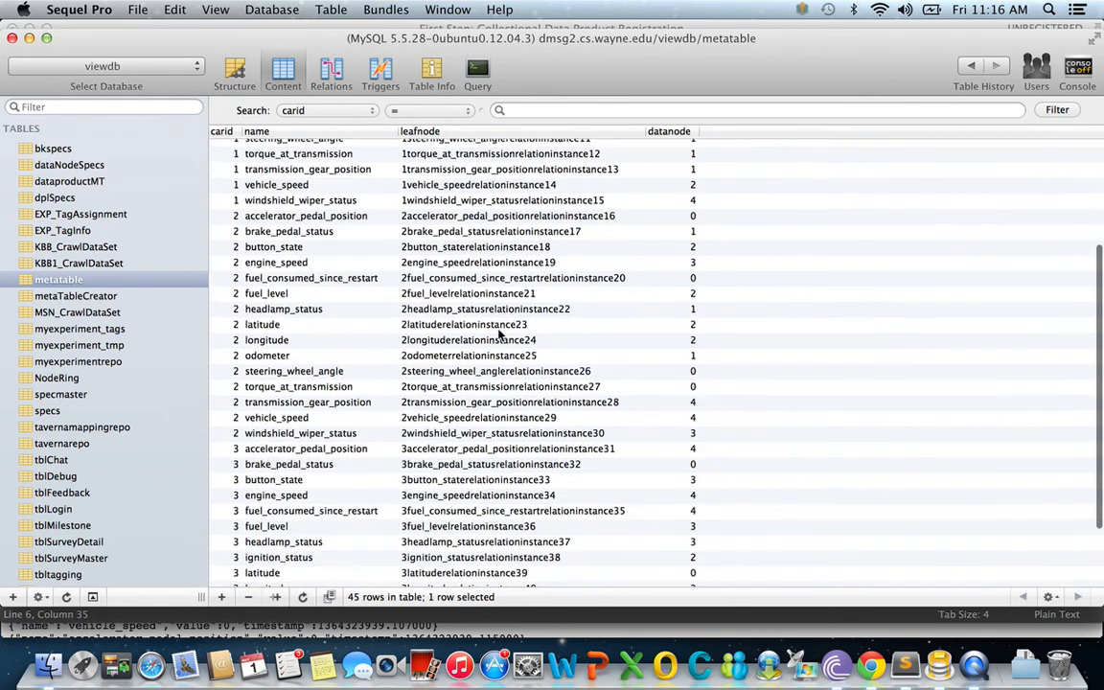
- Switch back to the Sublime Text notes and review the registration step, highlighting "Product", "Collectional Data Product", "openXC" and "Data pre-processing:"
key(super+Tab)
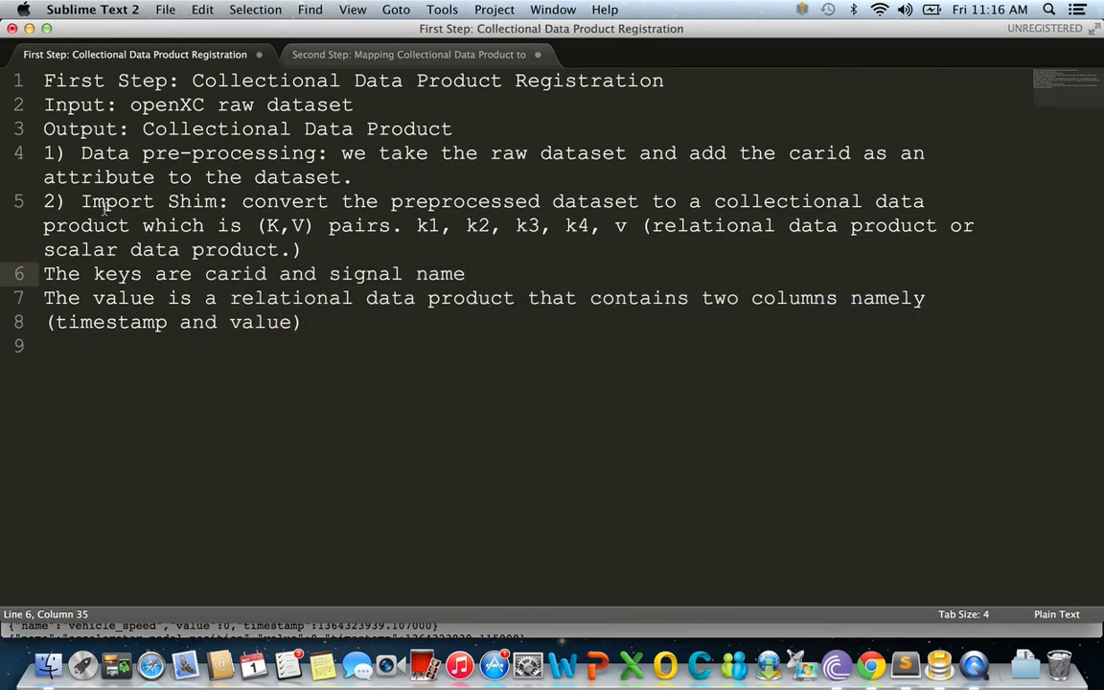
double_click(461, 80)
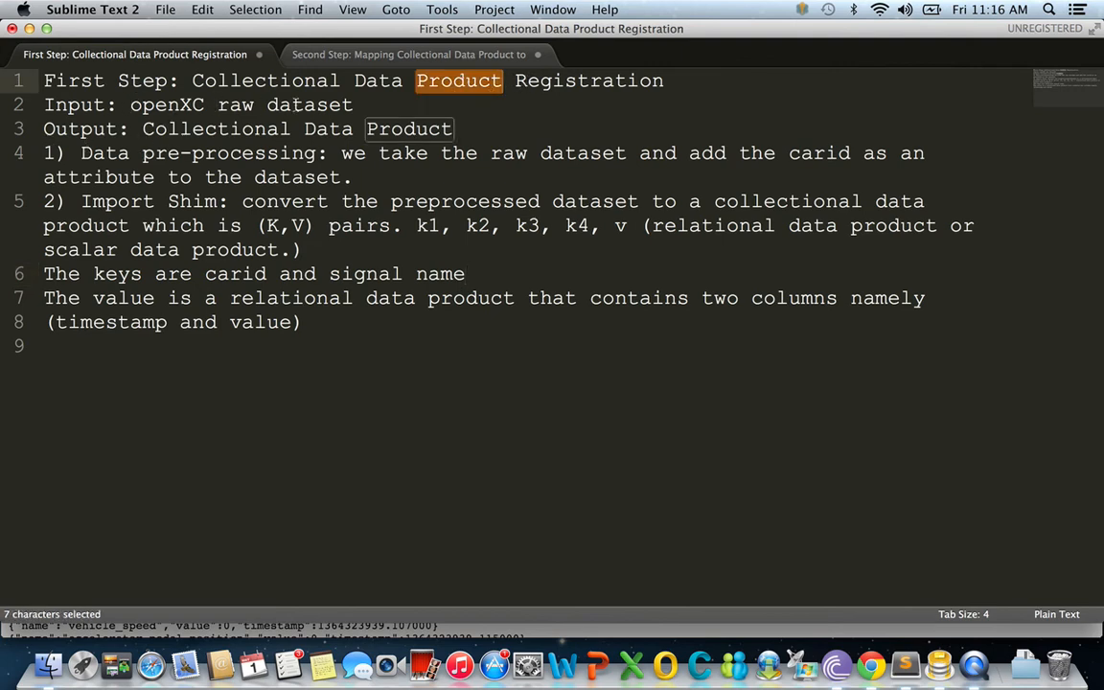
drag(454, 128, 141, 128)
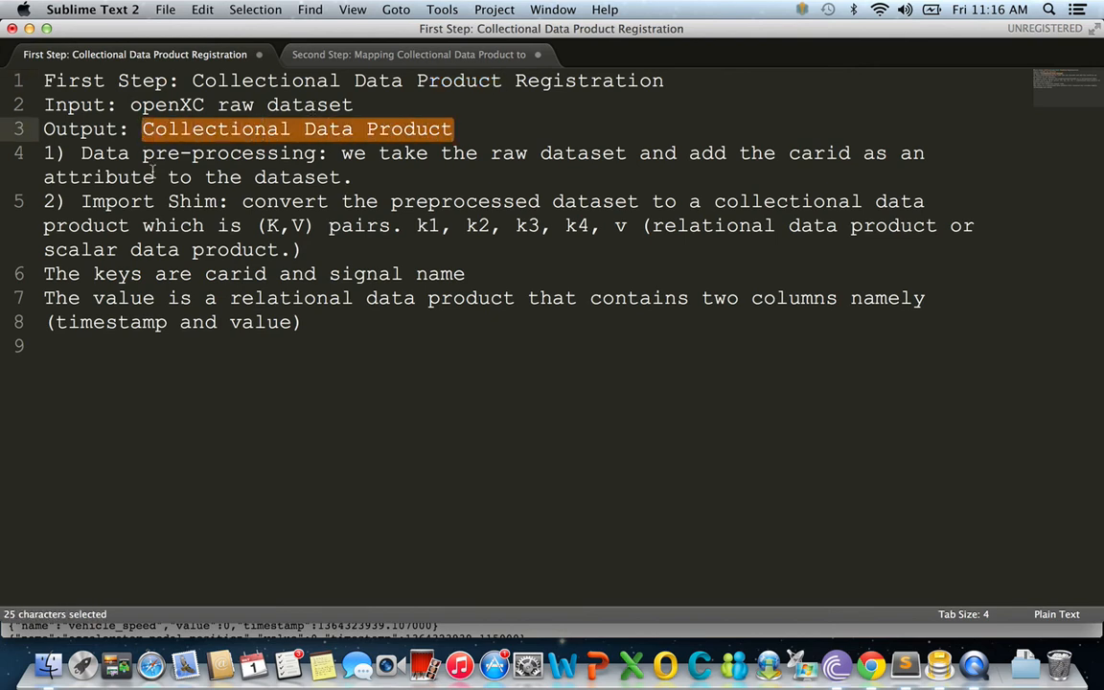
drag(80, 153, 335, 153)
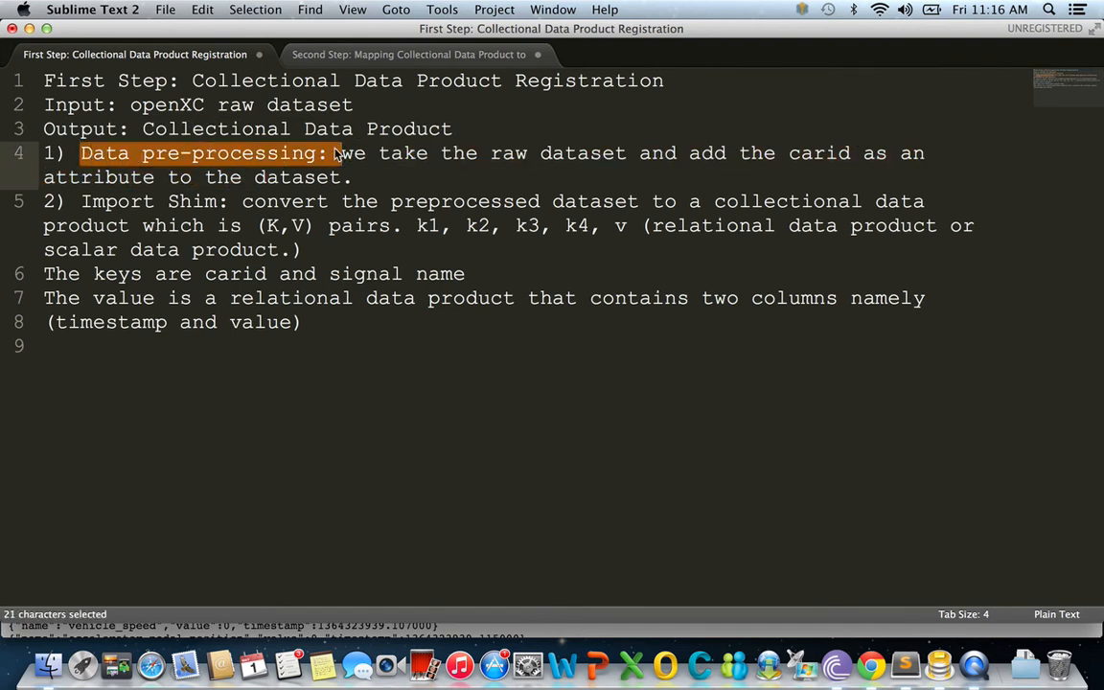
click(332, 153)
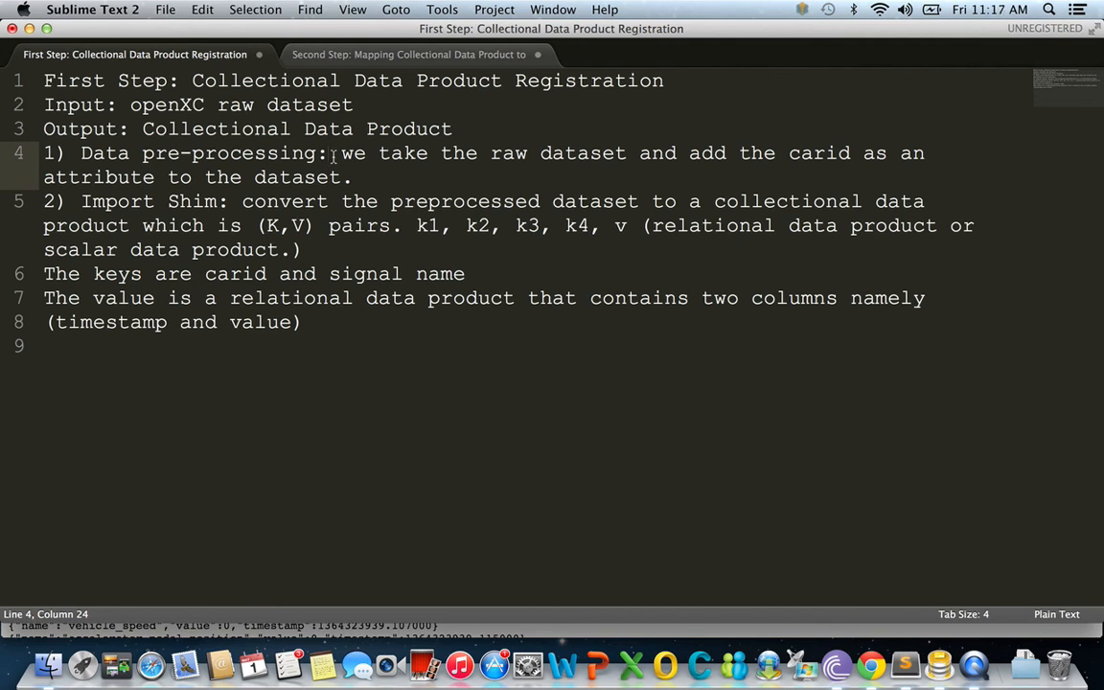
double_click(158, 100)
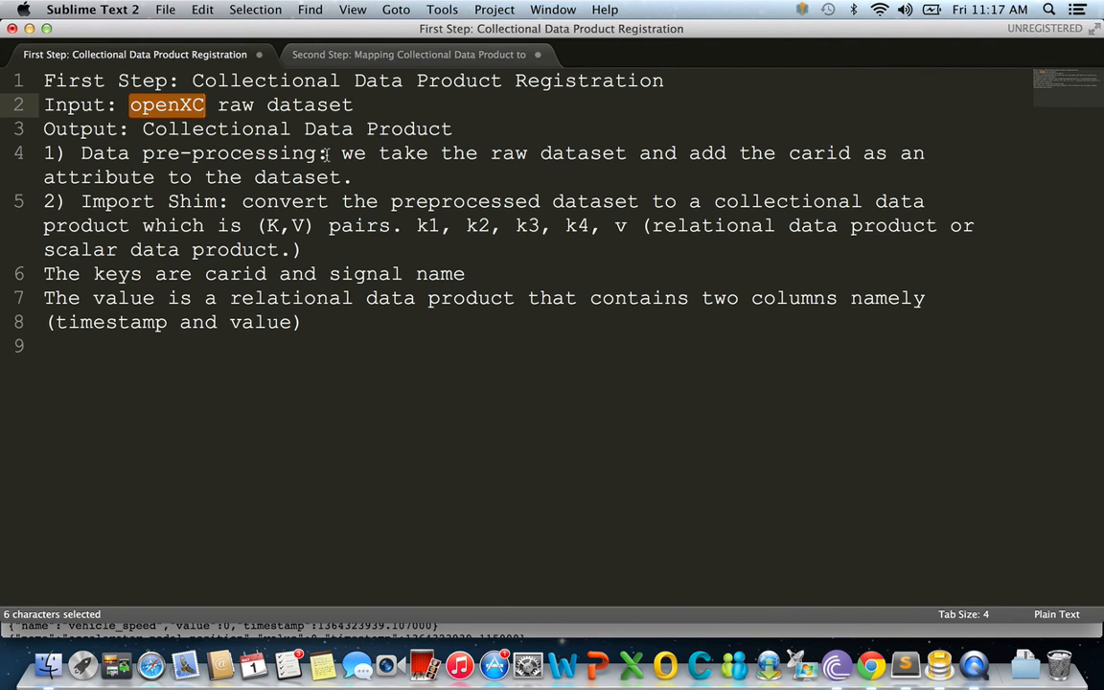
drag(327, 153, 78, 158)
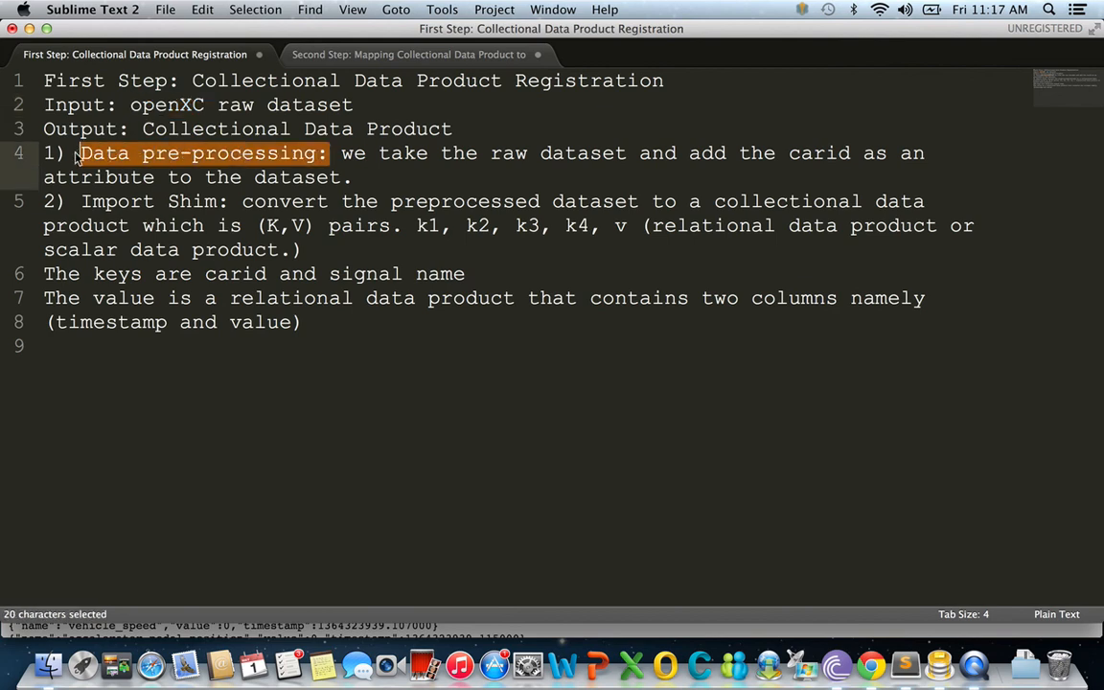